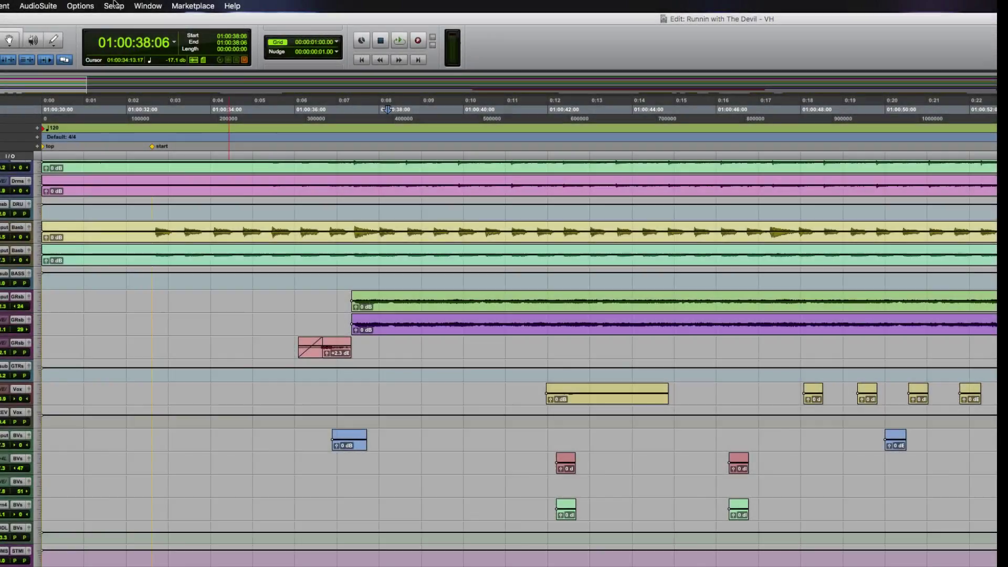
# Open I/O Setup from the Setup menu, review the Bus page, and close it with OK.
pyautogui.click(114, 6)
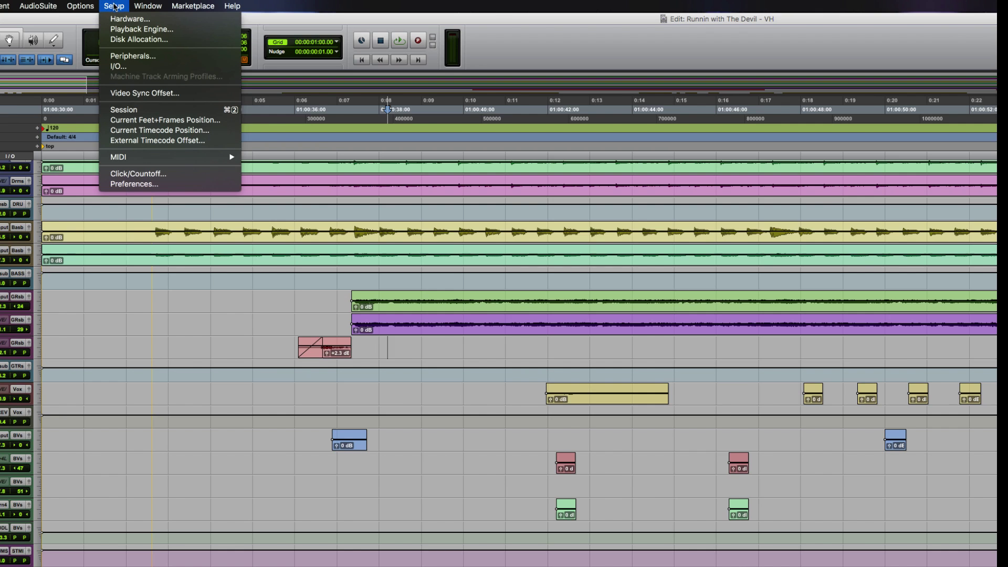
pyautogui.click(122, 65)
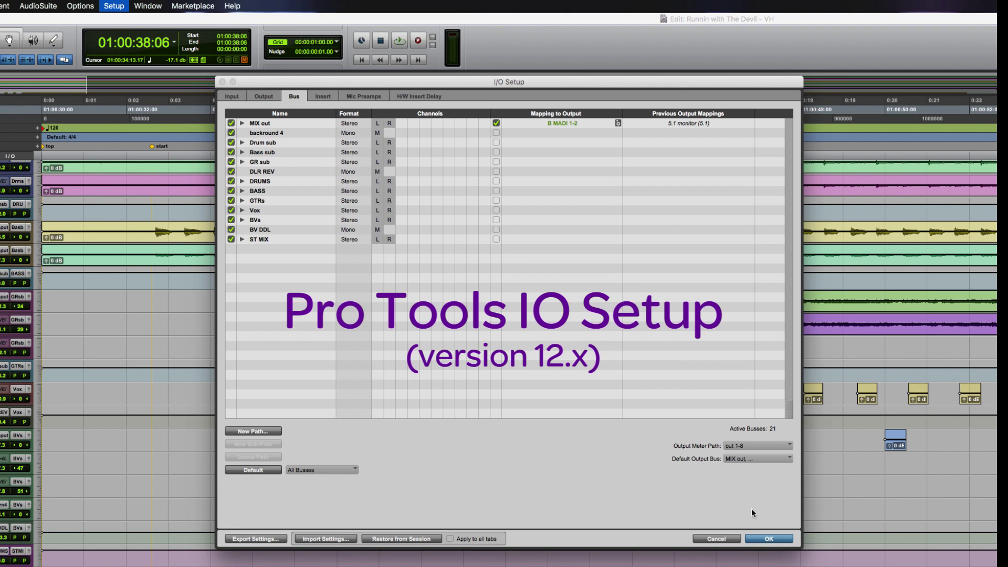
pyautogui.click(769, 537)
# Read the I/O Setup page under System Configuration in Pro Tools Help, then close the help.
pyautogui.click(232, 6)
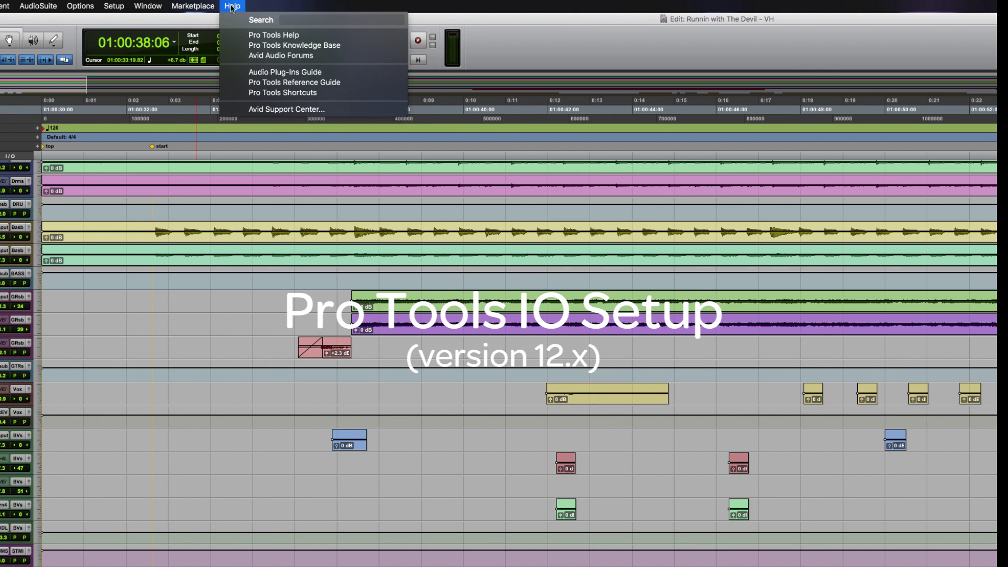
pyautogui.click(273, 35)
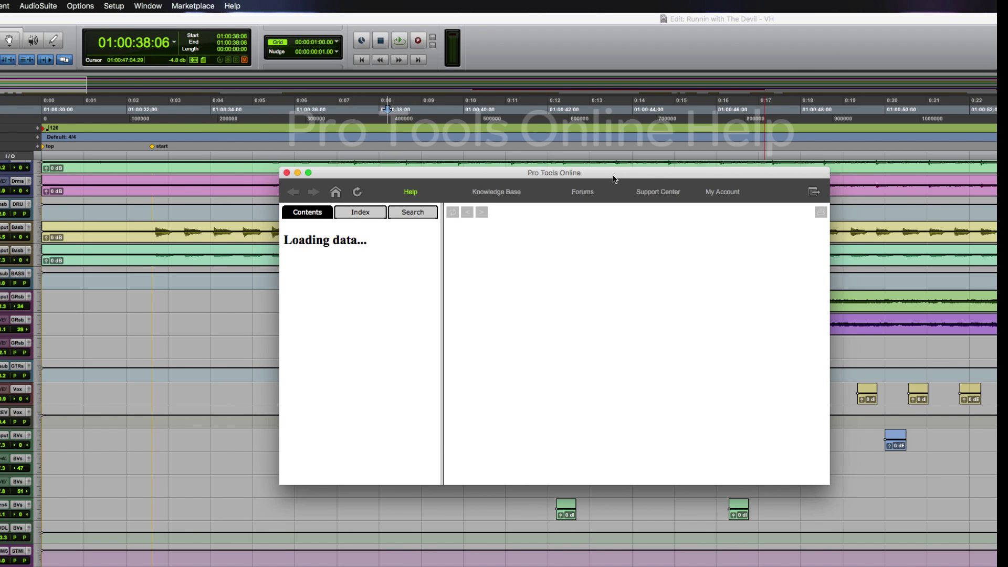
pyautogui.click(319, 284)
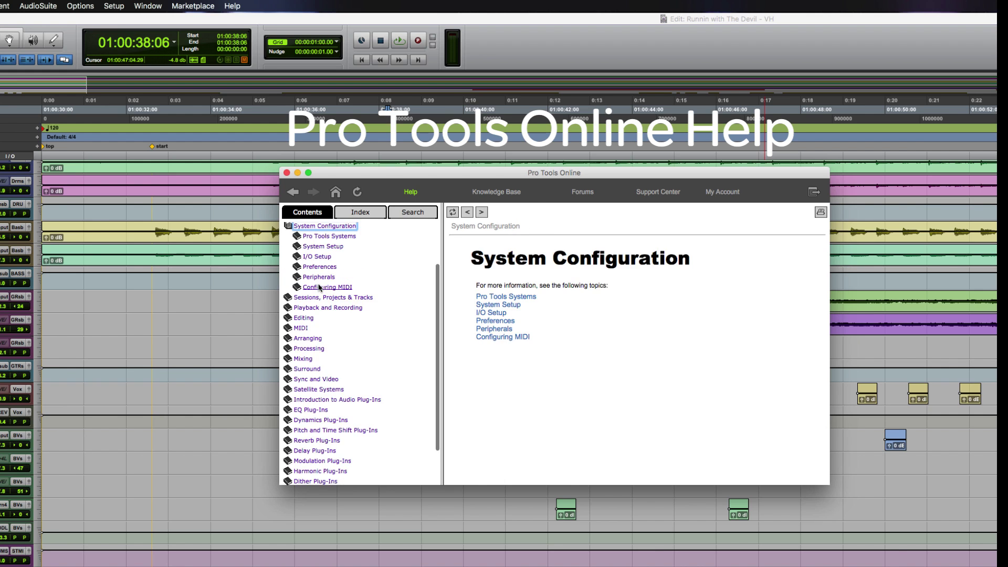
pyautogui.click(317, 314)
pyautogui.scroll(-3, 531, 312)
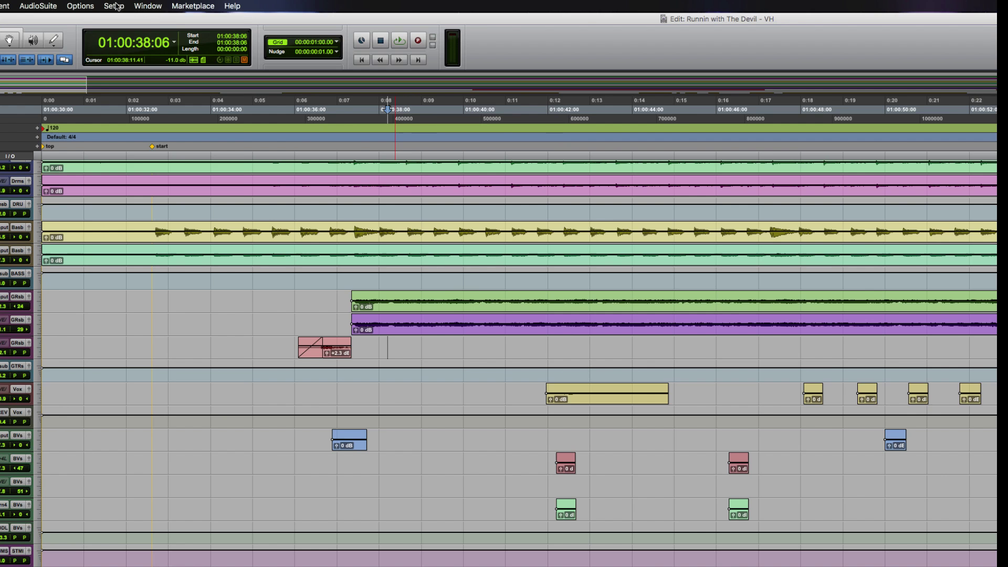
pyautogui.click(115, 7)
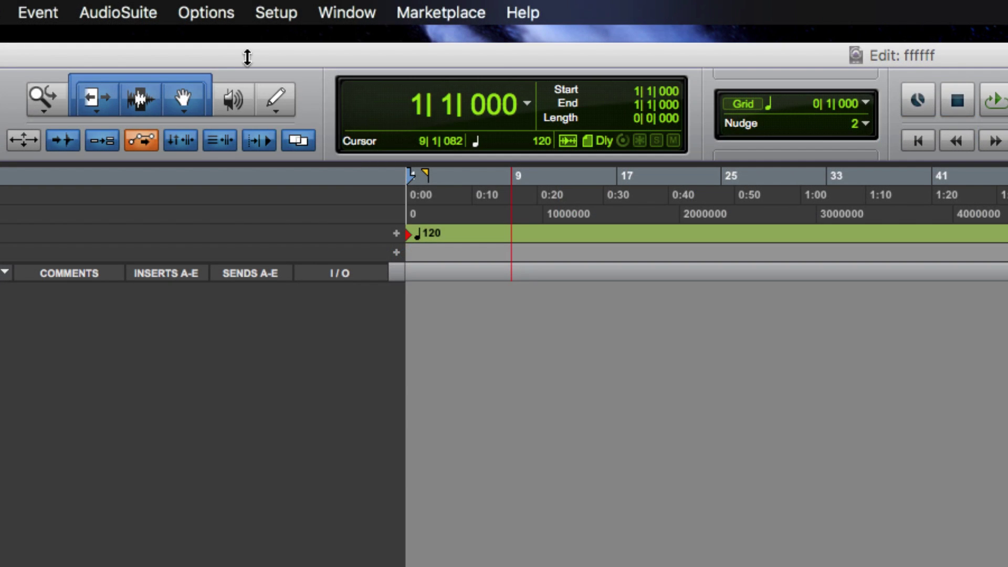
# Open I/O Setup and view the Output, Bus, Insert, Mic Preamps and H/W Insert Delay pages, ending on Input.
pyautogui.click(268, 12)
pyautogui.click(288, 138)
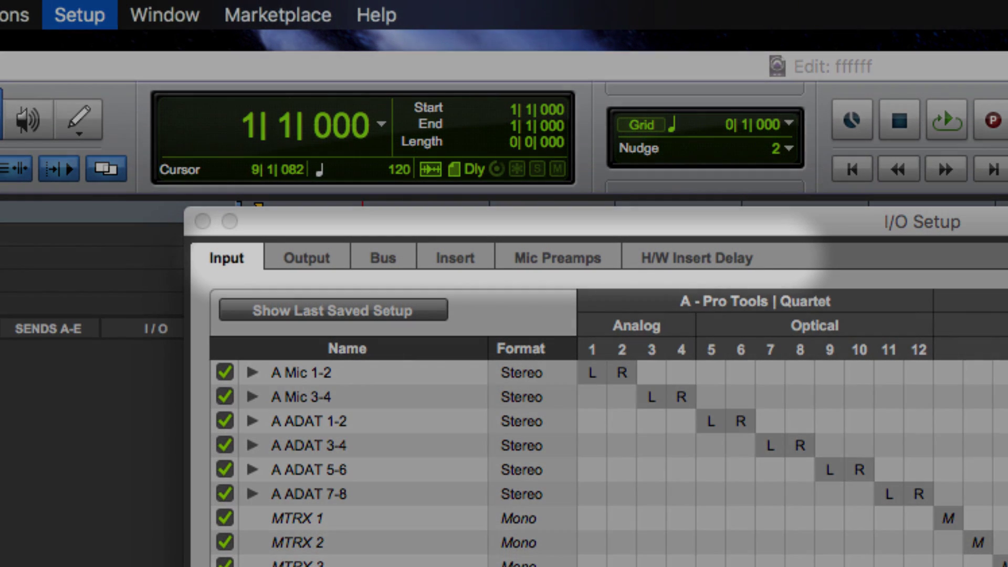
pyautogui.click(307, 258)
pyautogui.click(383, 258)
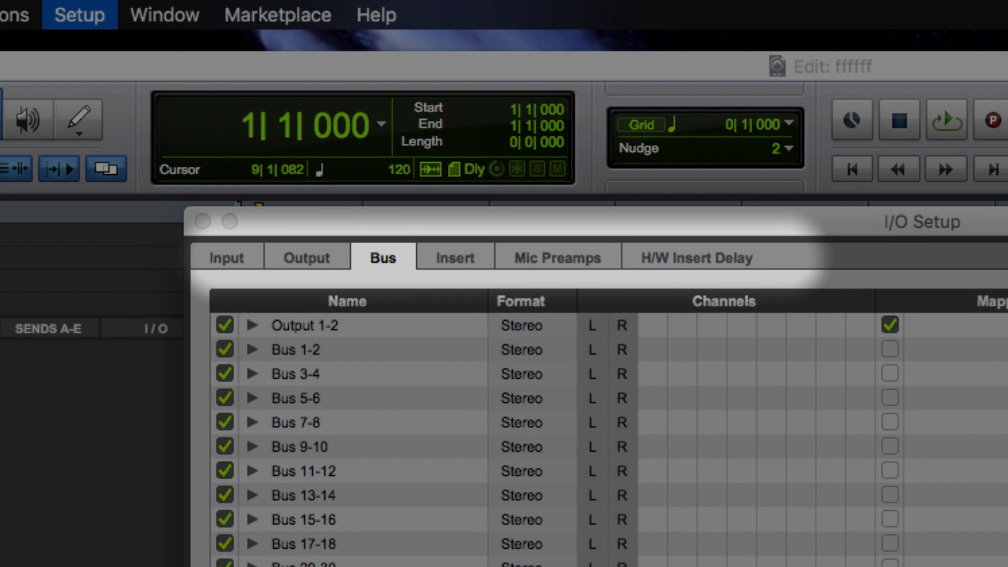
pyautogui.click(455, 258)
pyautogui.click(558, 258)
pyautogui.click(697, 257)
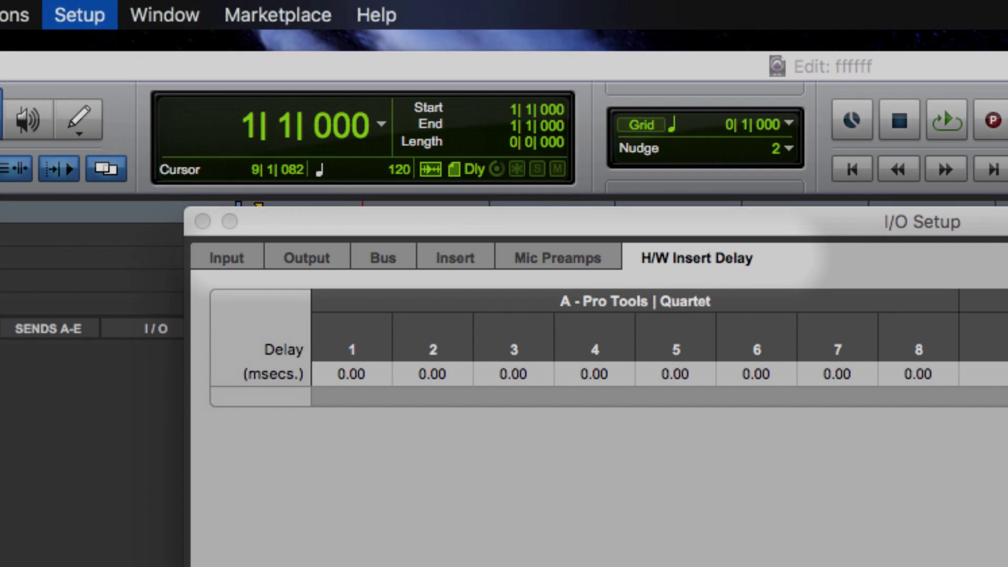
pyautogui.click(227, 258)
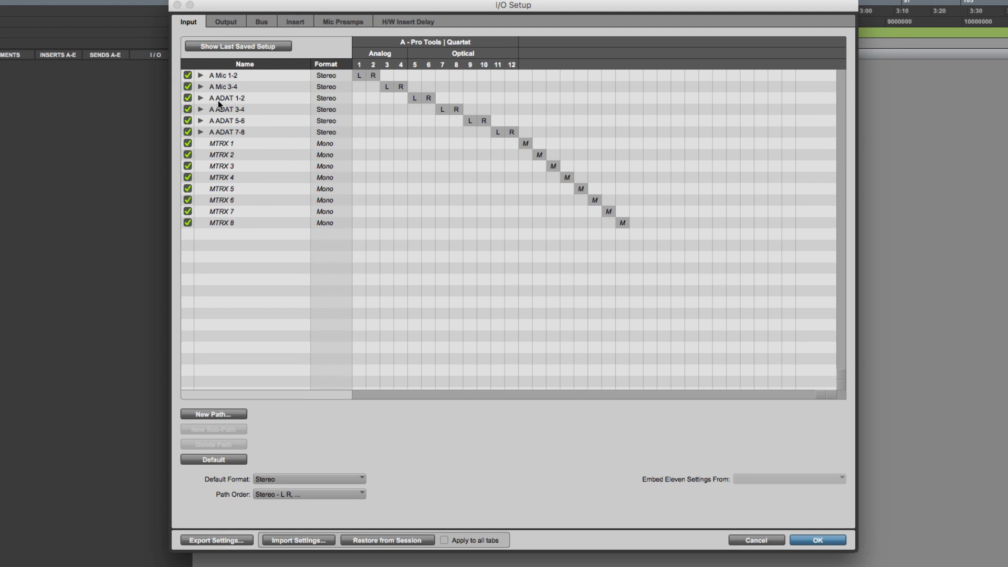
# Expand A Mic 1-2 and A Mic 3-4, then delete the MTRX 1 to MTRX 8 input paths.
pyautogui.click(201, 75)
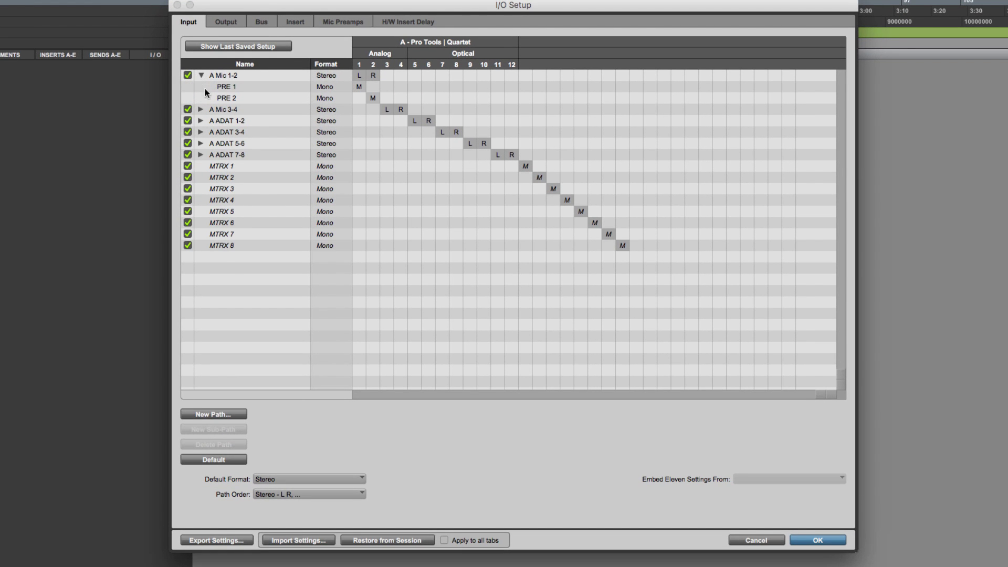
pyautogui.click(201, 110)
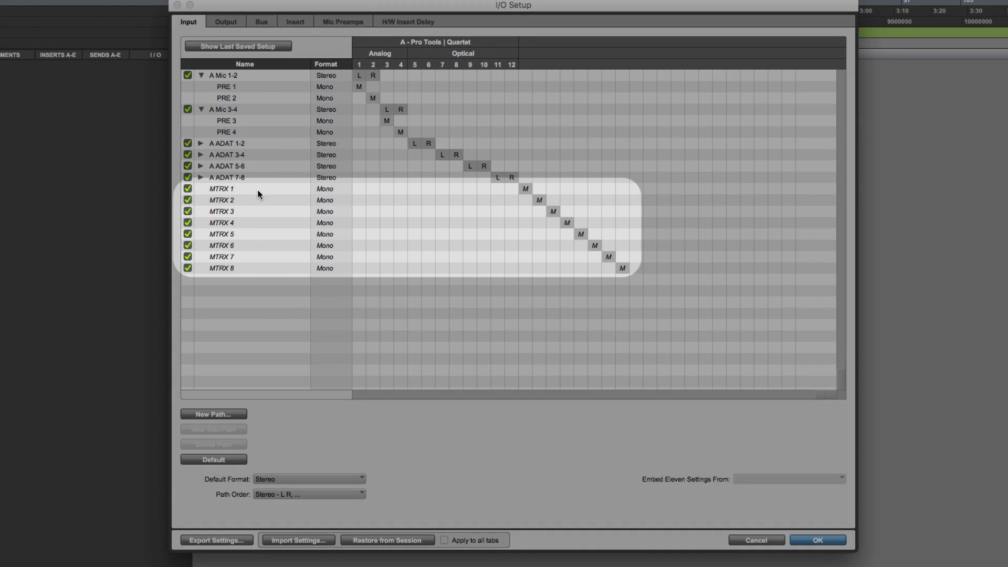
pyautogui.click(255, 191)
pyautogui.keyDown('shift'); pyautogui.click(259, 266); pyautogui.keyUp('shift')
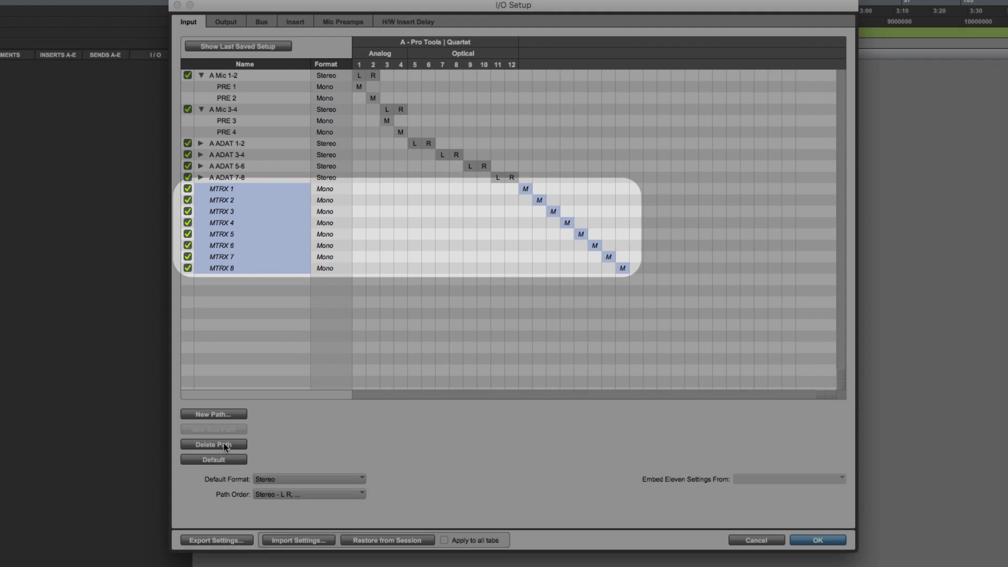
pyautogui.click(223, 445)
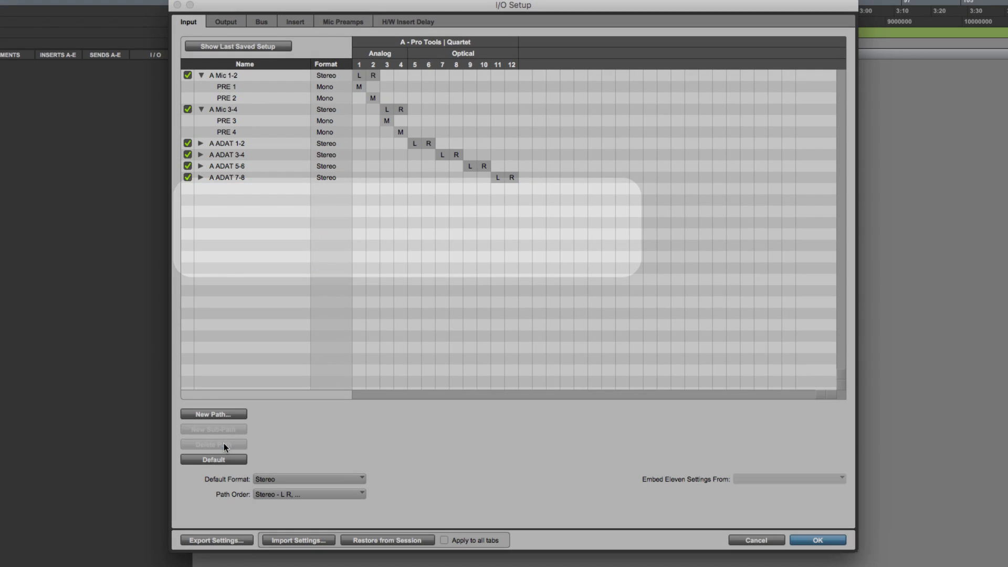
# Select the remaining input paths in turn: A Mic 1-2, A Mic 3-4, A ADAT 1-2 through 7-8.
pyautogui.click(228, 76)
pyautogui.click(228, 112)
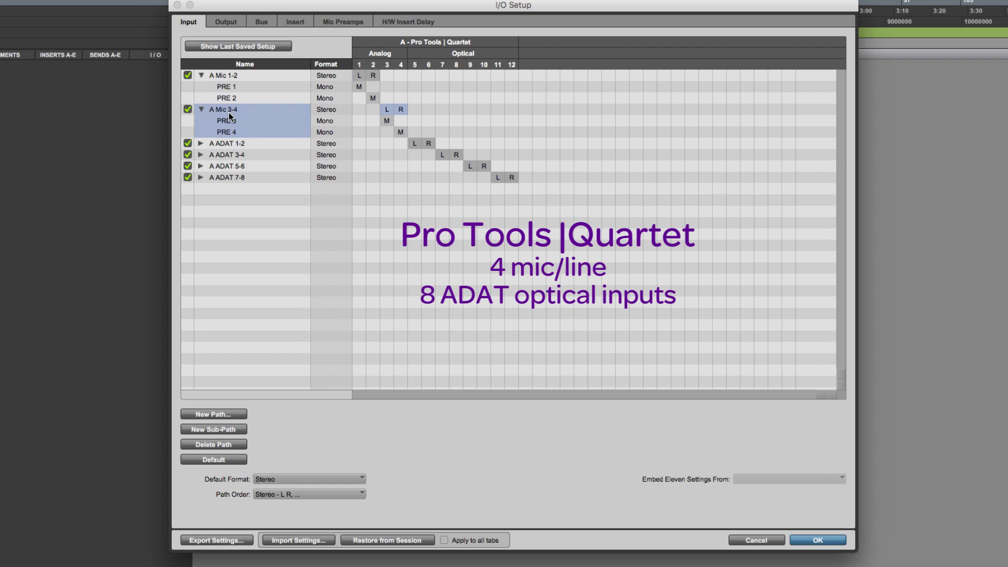
pyautogui.click(228, 145)
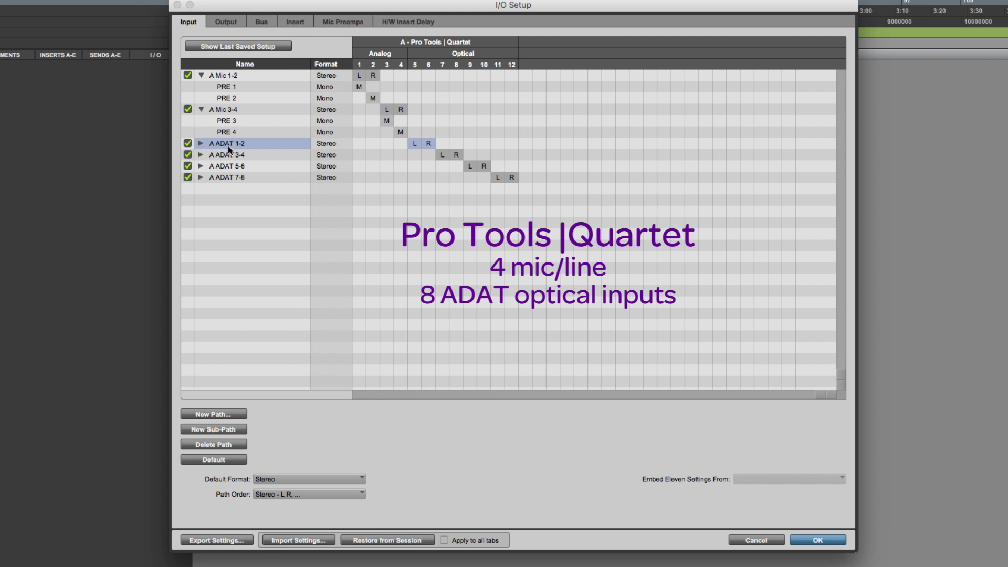
pyautogui.keyDown('shift'); pyautogui.click(231, 177); pyautogui.keyUp('shift')
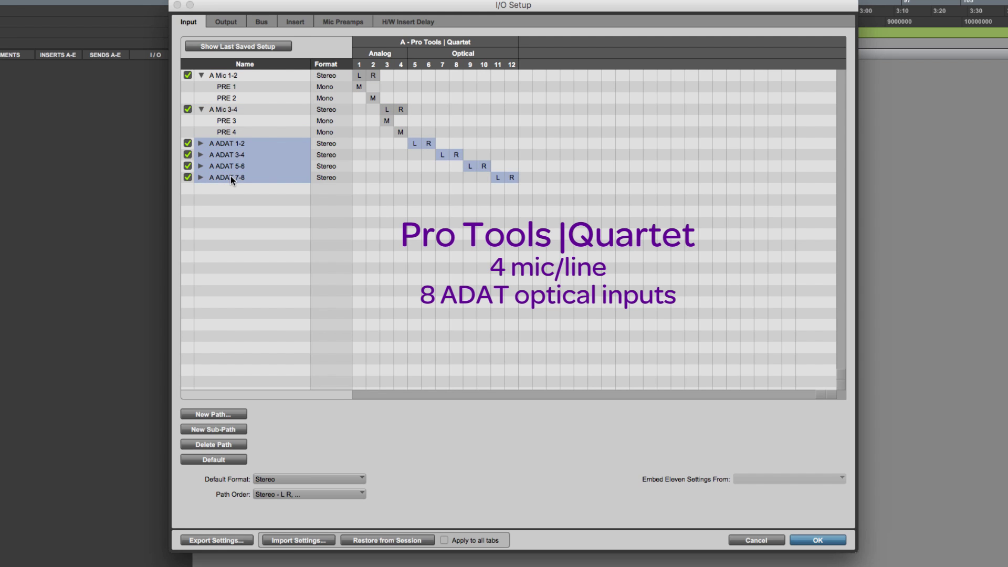
pyautogui.click(221, 77)
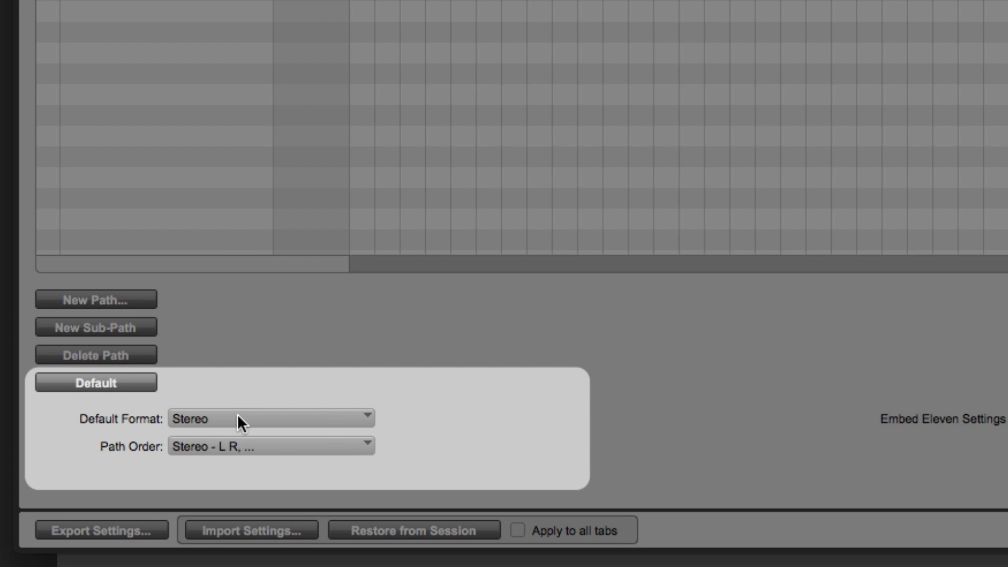
pyautogui.click(238, 416)
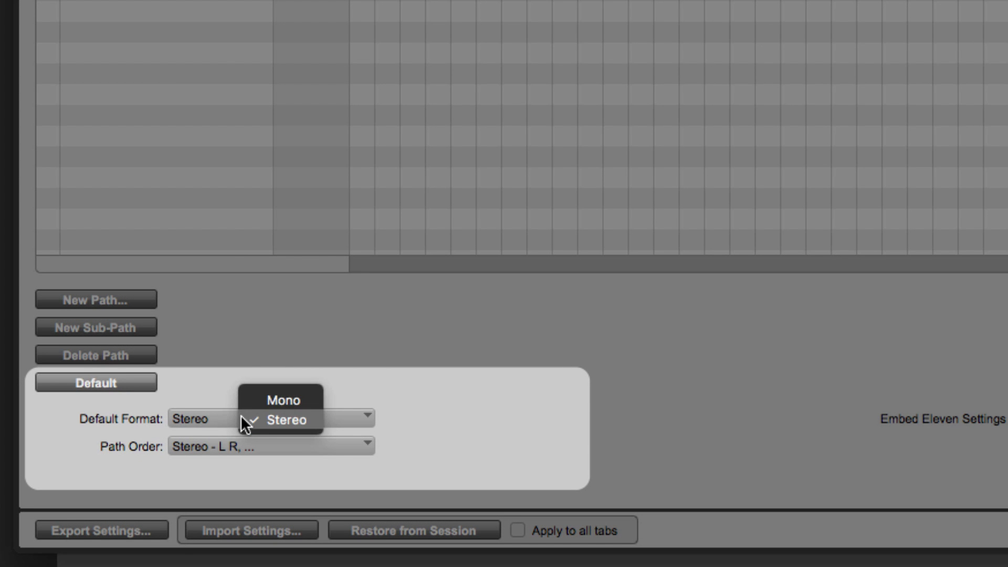
pyautogui.click(242, 422)
pyautogui.click(241, 415)
pyautogui.click(246, 398)
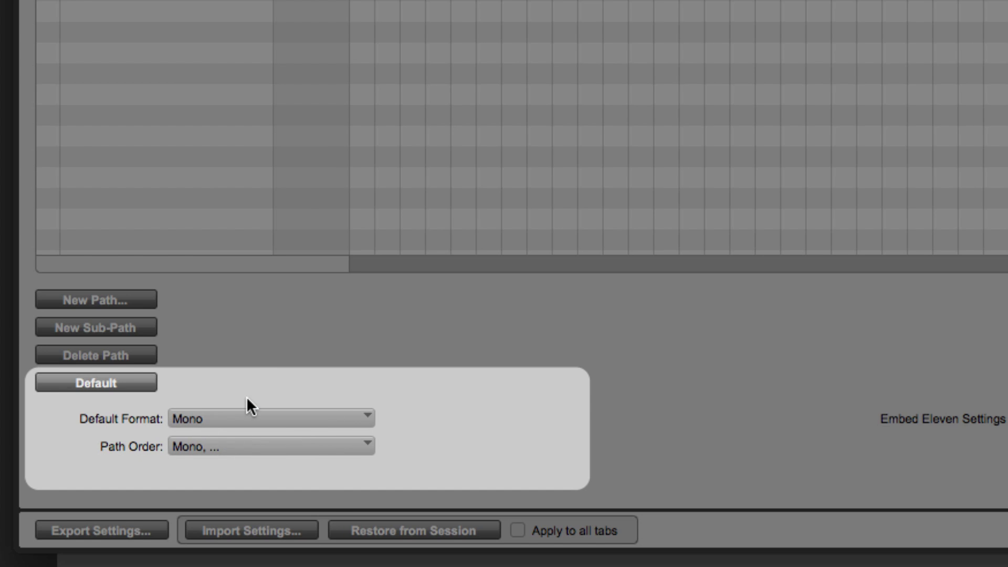
pyautogui.click(252, 445)
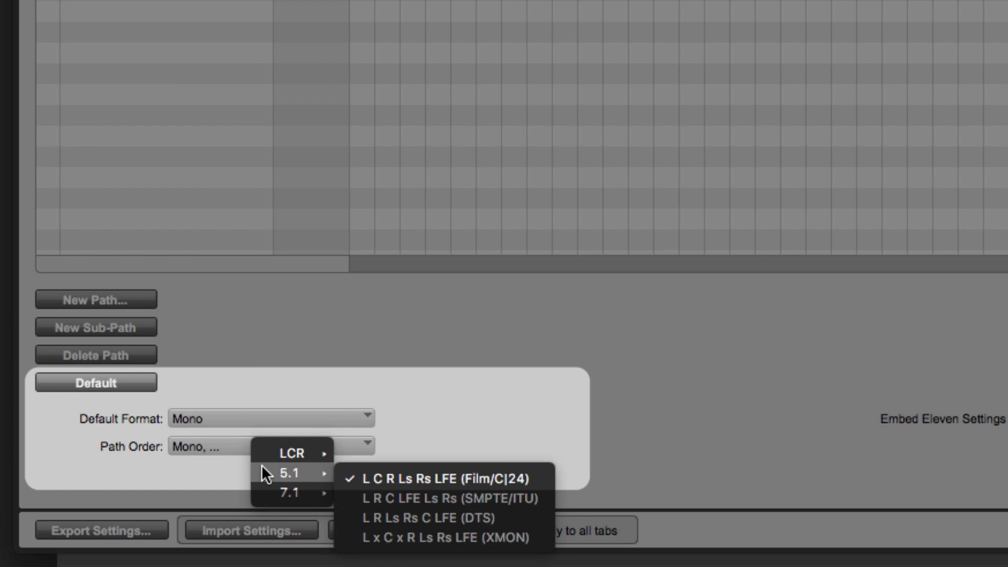
pyautogui.moveTo(266, 483)
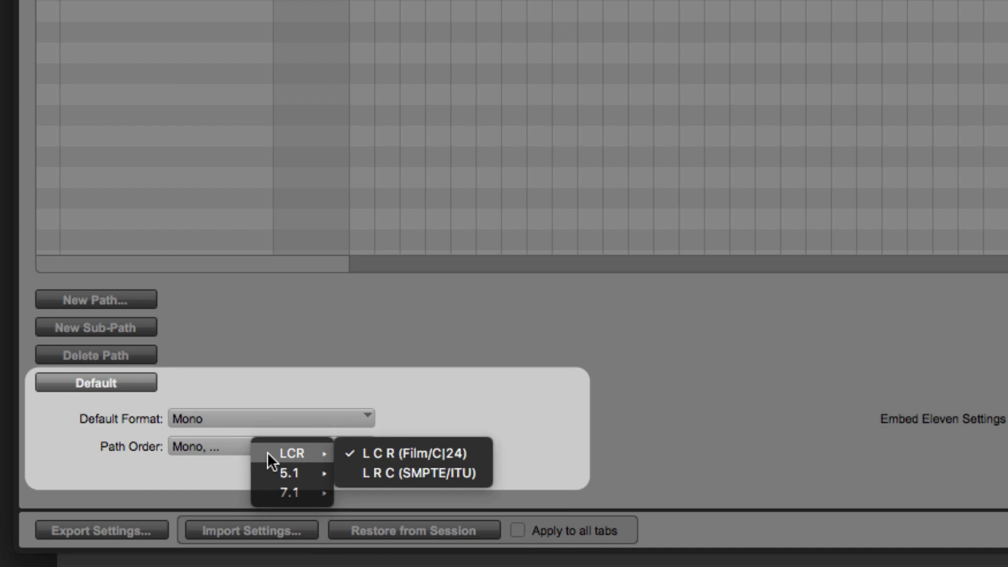
pyautogui.click(262, 371)
pyautogui.click(244, 412)
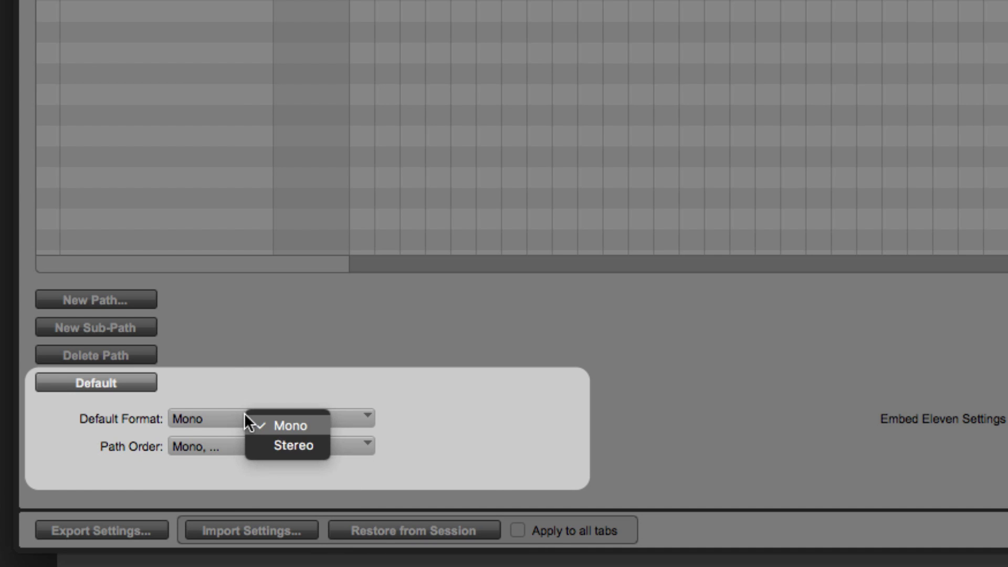
pyautogui.click(267, 442)
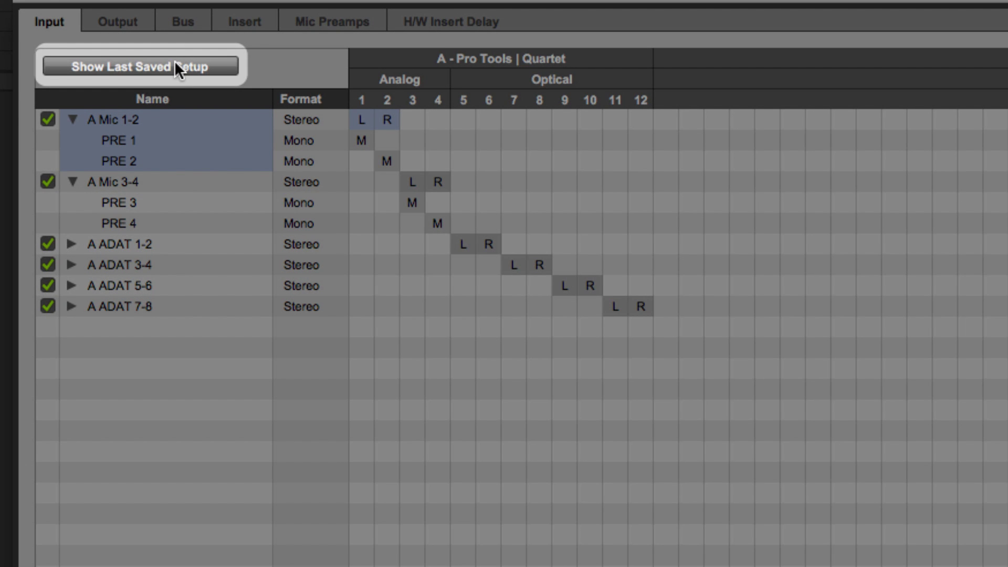
pyautogui.click(175, 63)
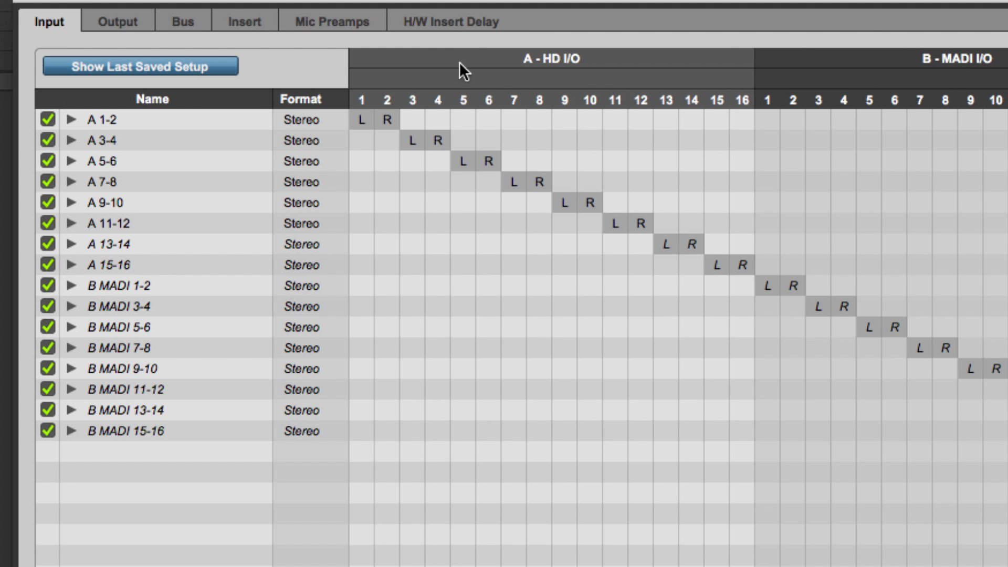
pyautogui.click(173, 63)
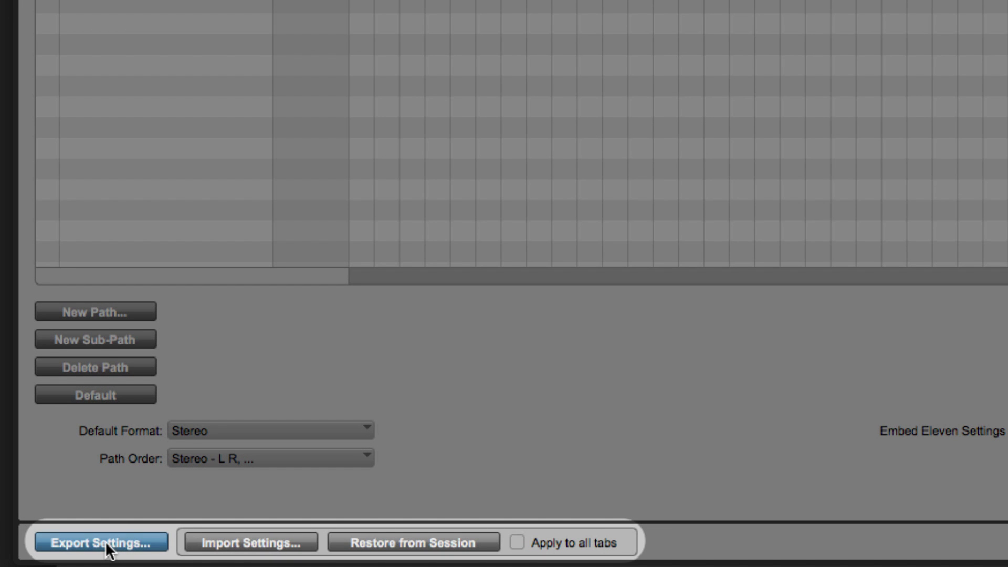
# Enable 'Apply to all tabs' for I/O settings export, cancelling both export save dialogs without saving.
pyautogui.click(105, 542)
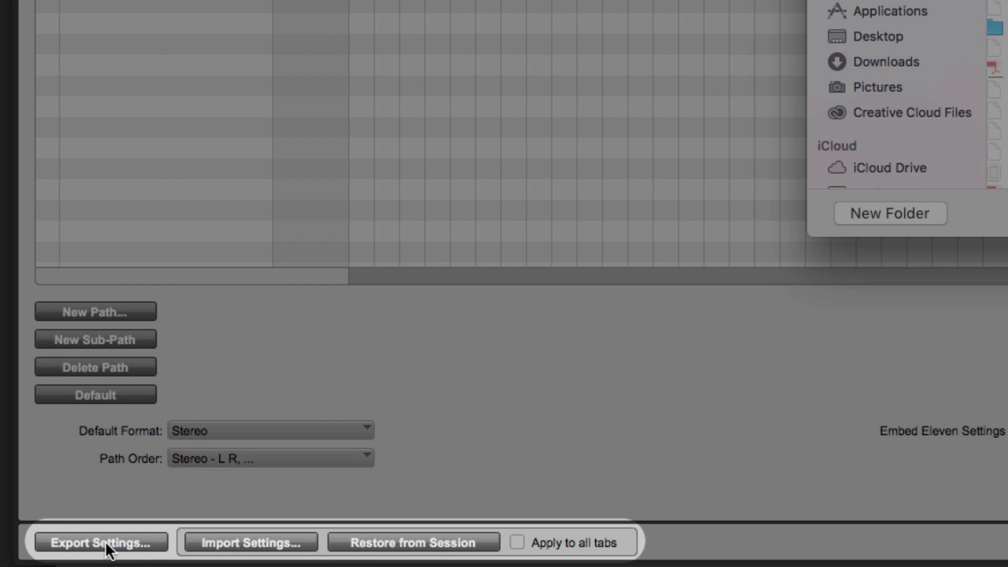
pyautogui.press('Return')
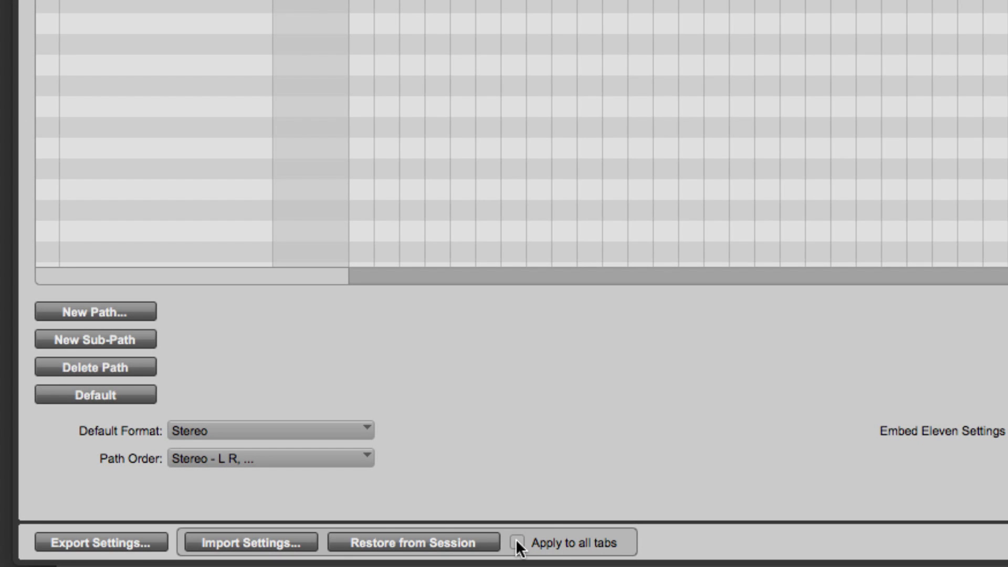
pyautogui.click(517, 542)
pyautogui.click(161, 505)
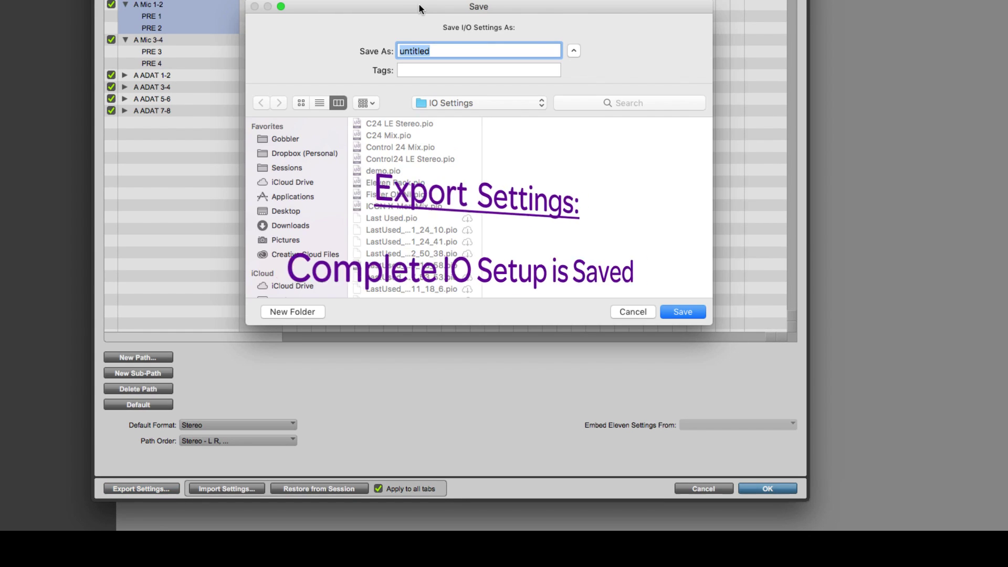
pyautogui.write('XXXXX')
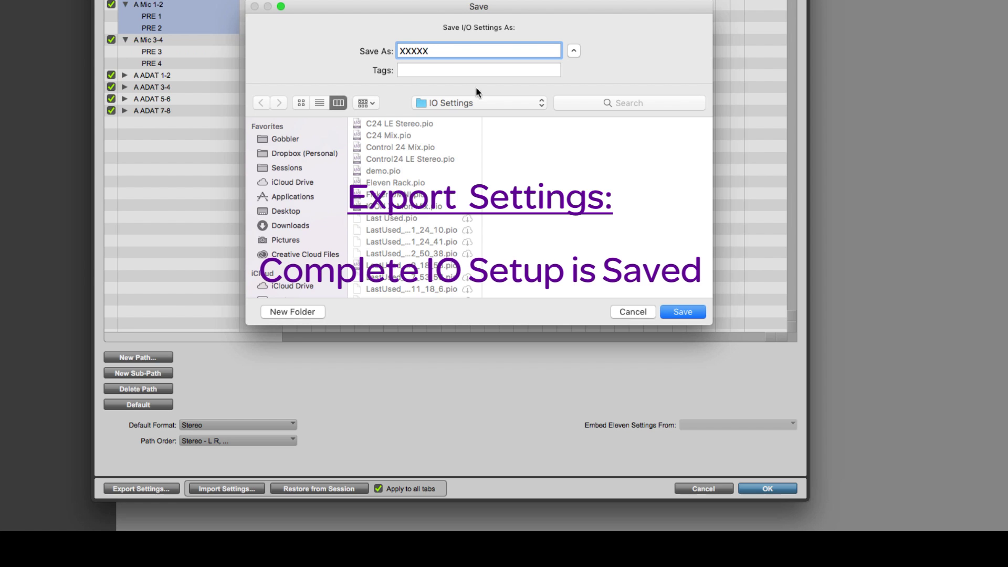
pyautogui.press('Return')
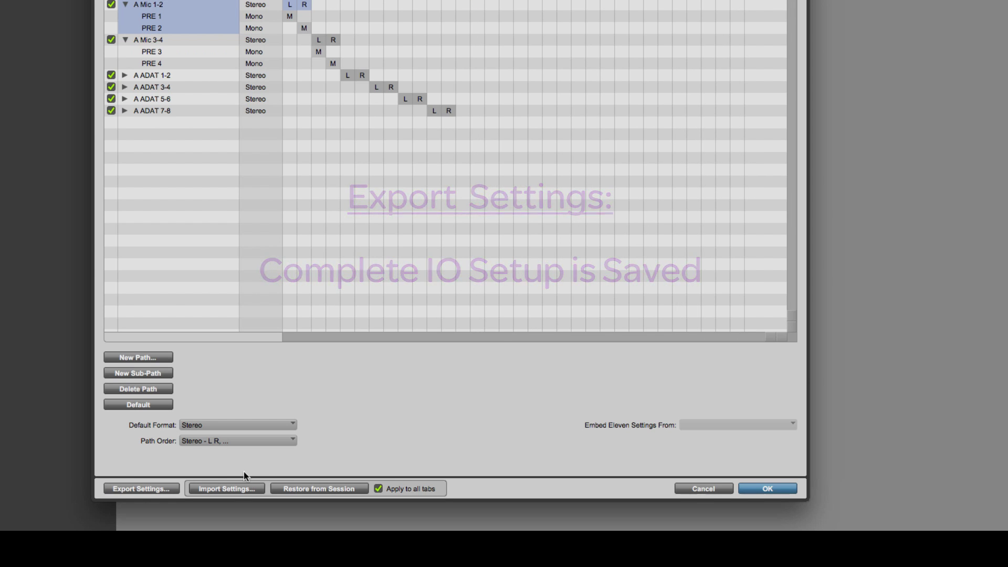
pyautogui.click(228, 489)
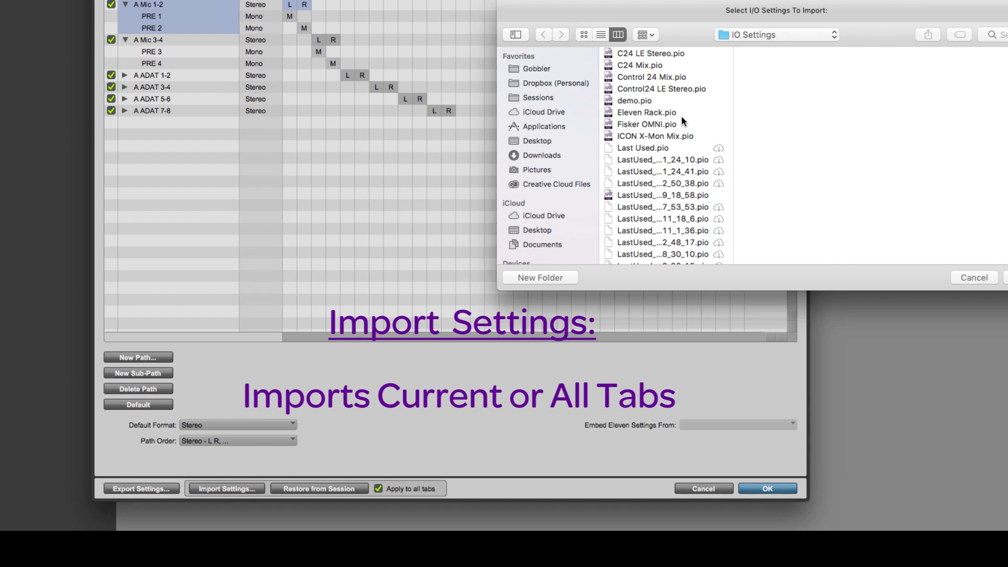
pyautogui.click(651, 101)
pyautogui.click(651, 79)
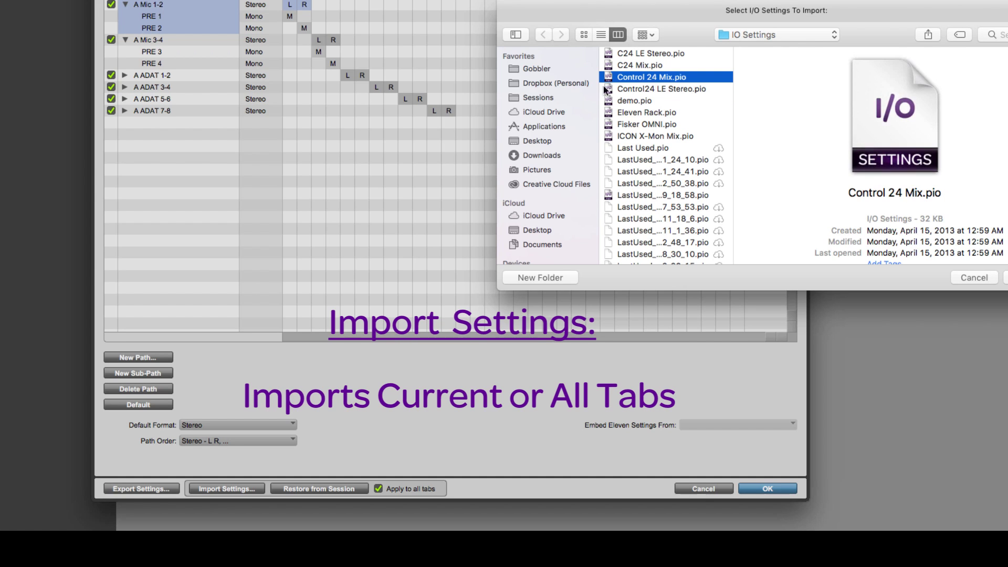
pyautogui.click(539, 98)
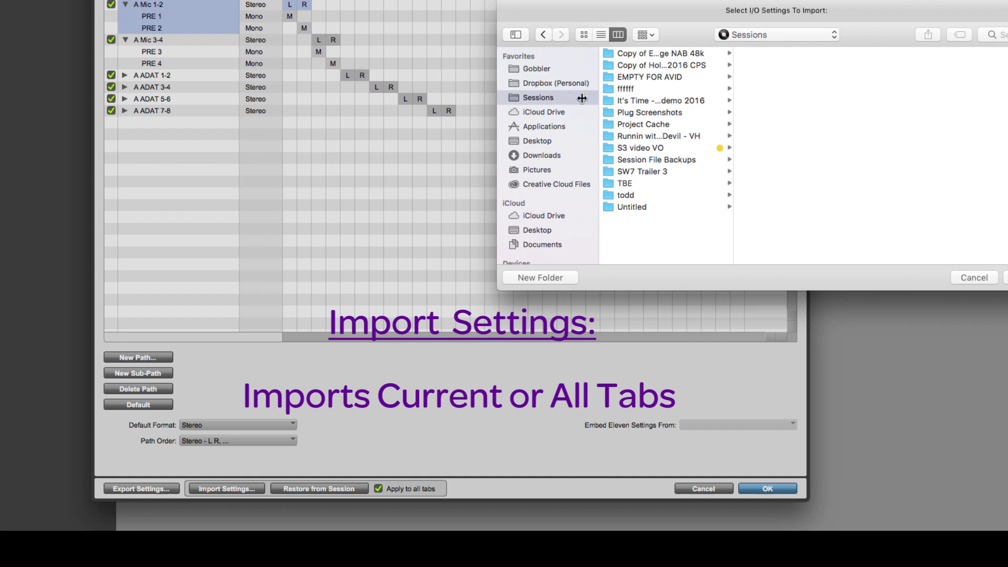
pyautogui.click(644, 77)
pyautogui.click(785, 77)
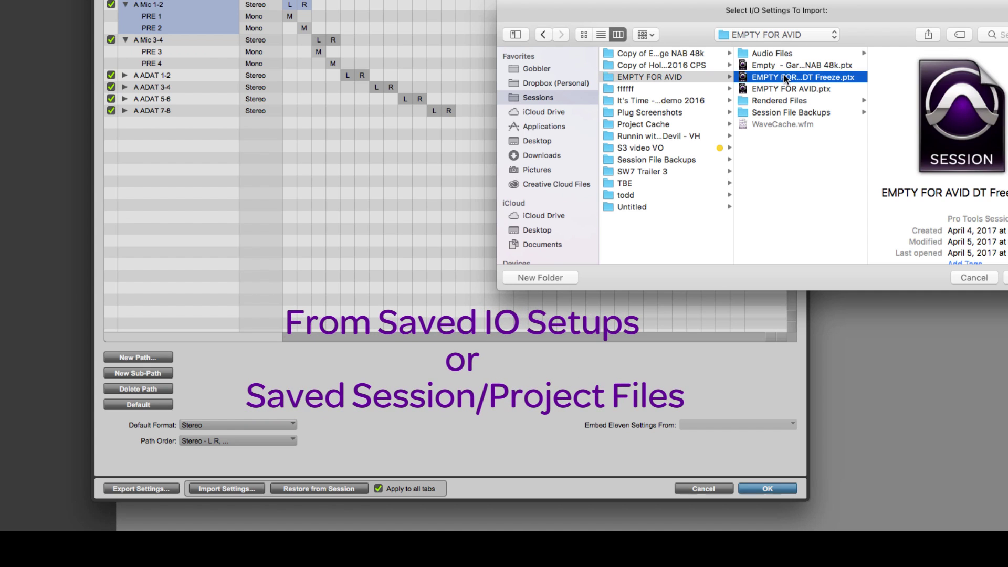
pyautogui.press('Return')
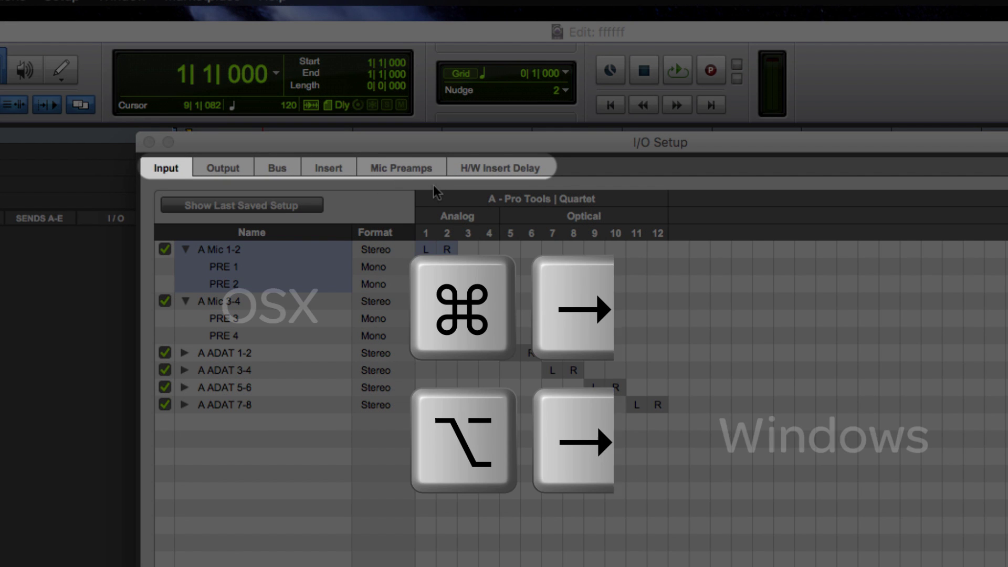
pyautogui.press('super+Right')
pyautogui.press('super+Right')
pyautogui.press('super+Right')
pyautogui.press('super+Right')
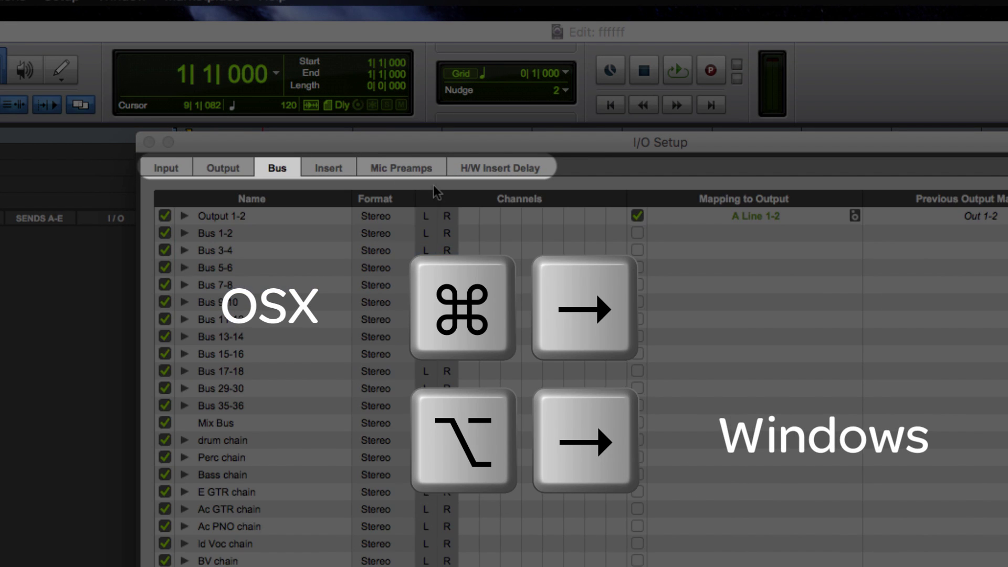
pyautogui.press('super+Right')
pyautogui.press('super+Left')
pyautogui.press('super+Left')
pyautogui.press('super+Left')
pyautogui.press('super+Left')
pyautogui.press('super+Left')
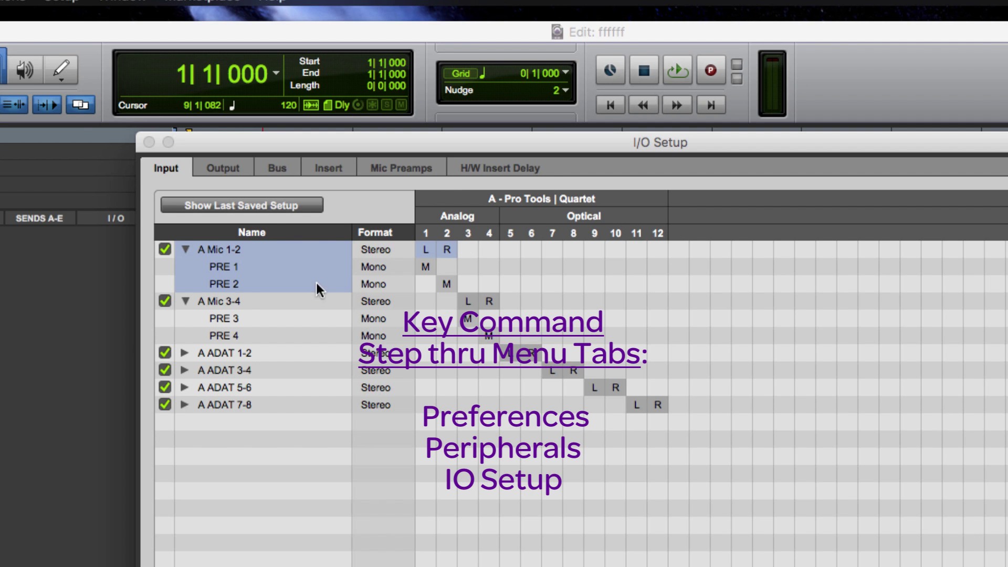
# Switch to the Output page and select the A Line 5-6 and A Line 1-2 output paths.
pyautogui.click(235, 168)
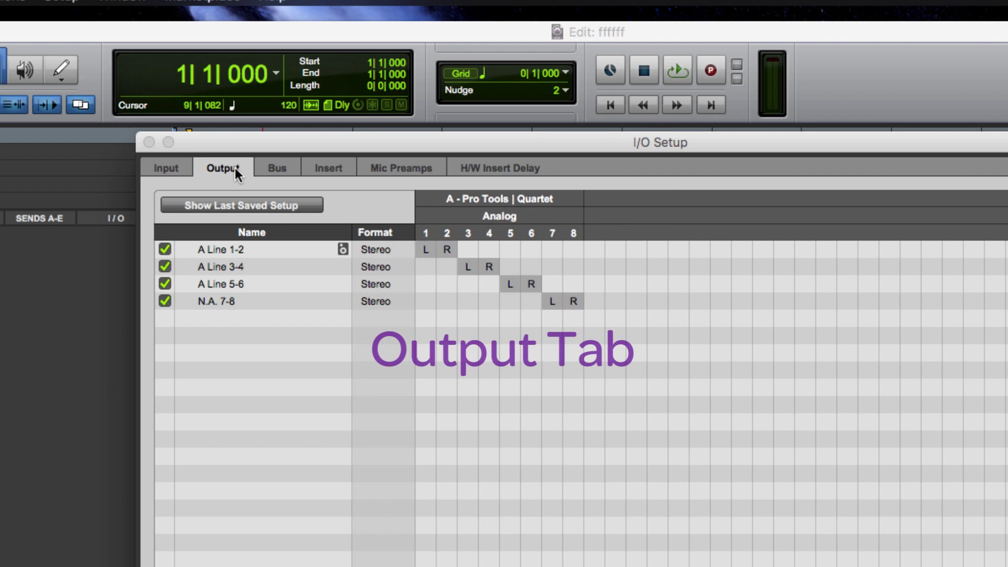
pyautogui.click(237, 286)
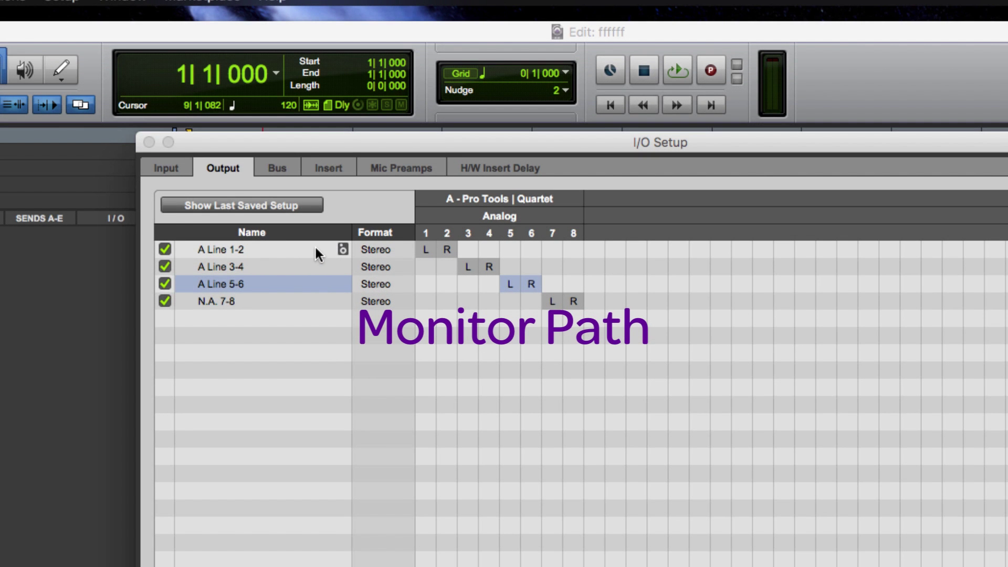
pyautogui.click(313, 247)
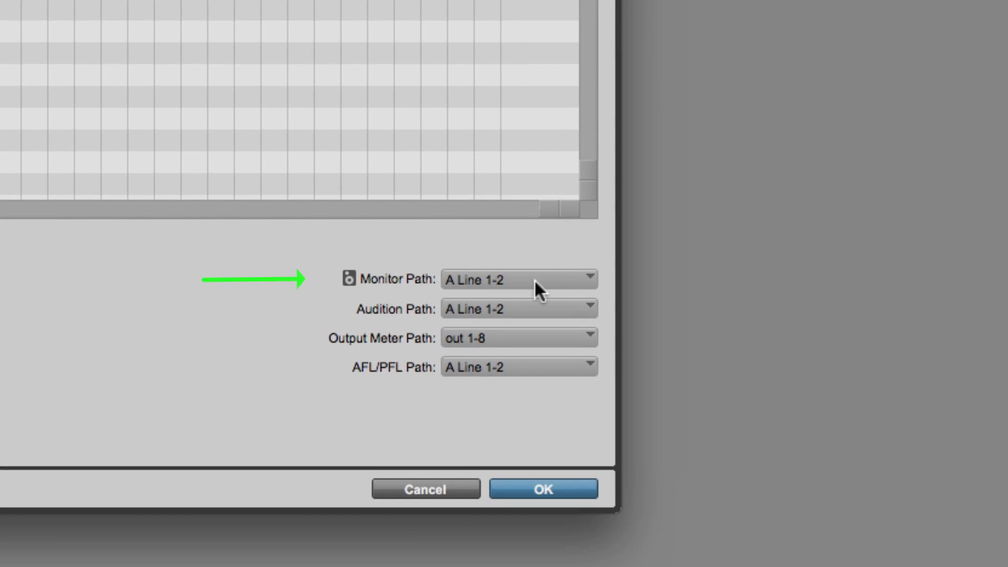
# Review the Monitor, Audition and Output Meter path choices, leaving Monitor and Audition at A Line 1-2.
pyautogui.click(537, 288)
pyautogui.click(456, 238)
pyautogui.click(509, 279)
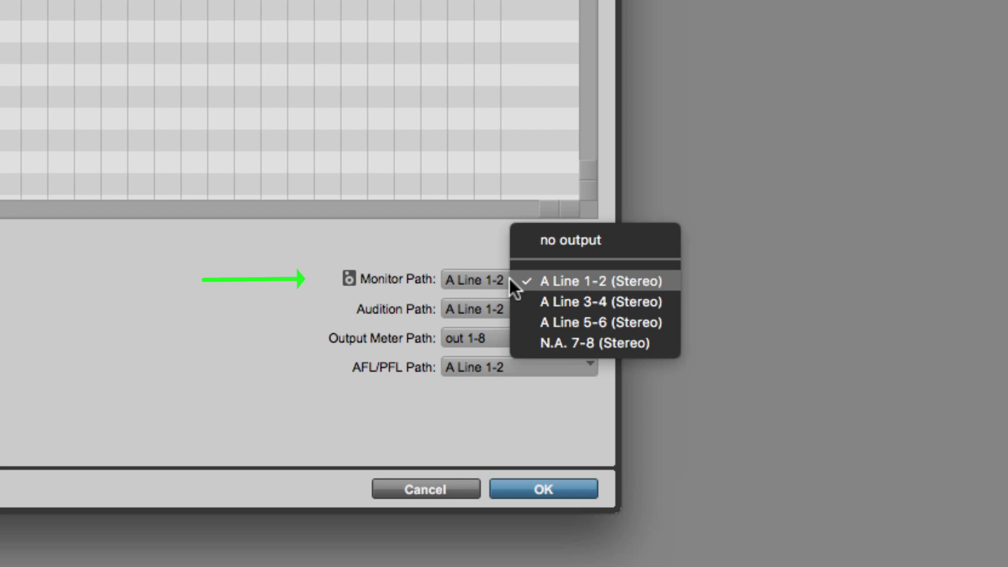
pyautogui.click(480, 250)
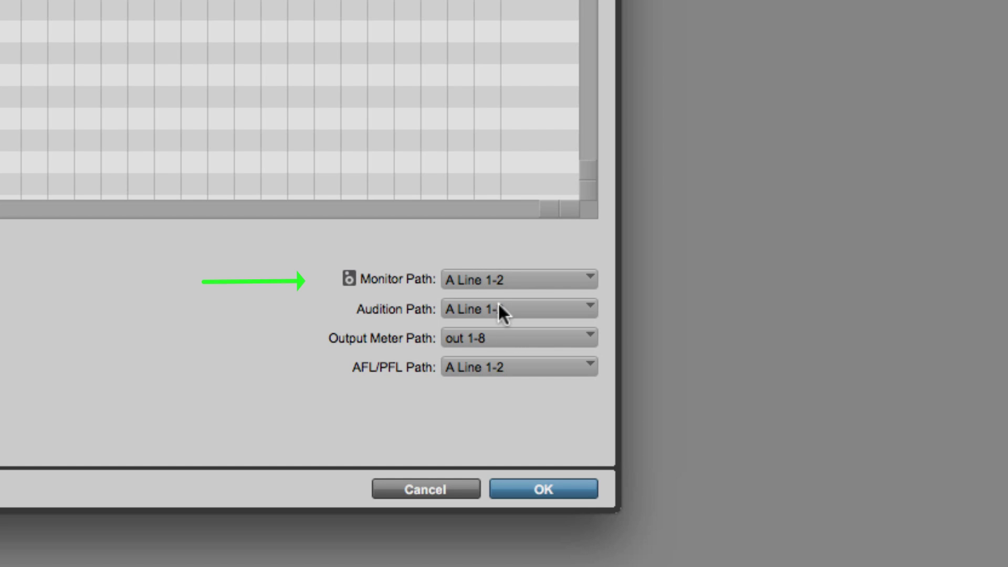
pyautogui.click(499, 305)
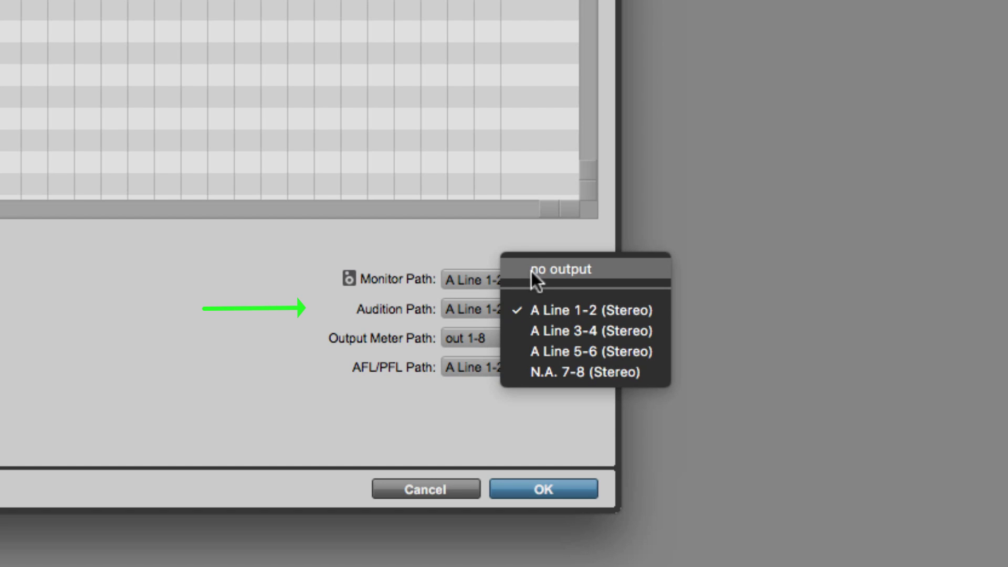
pyautogui.click(361, 255)
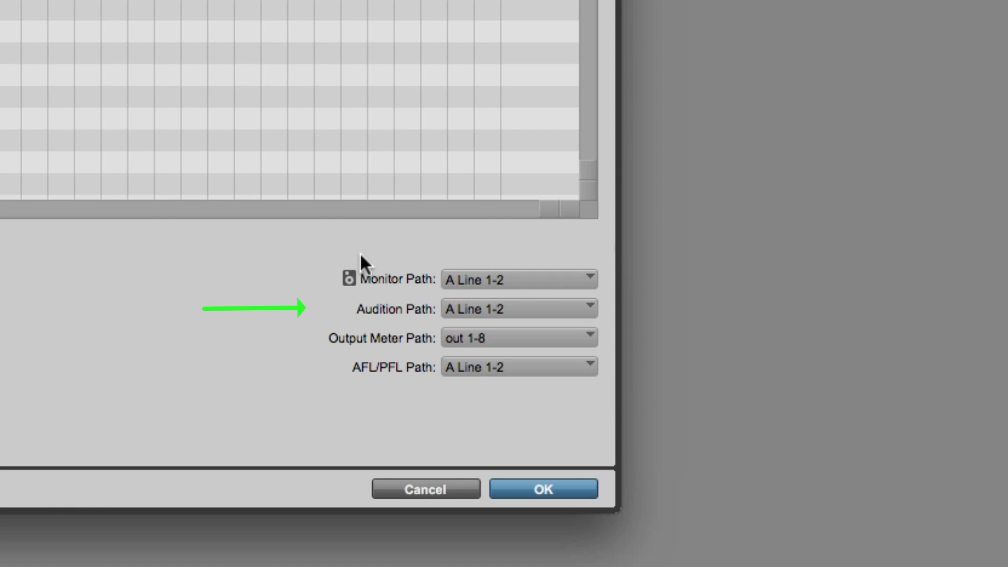
pyautogui.click(517, 338)
# Set the AFL/PFL path to A Line 5-6.
pyautogui.moveTo(552, 378)
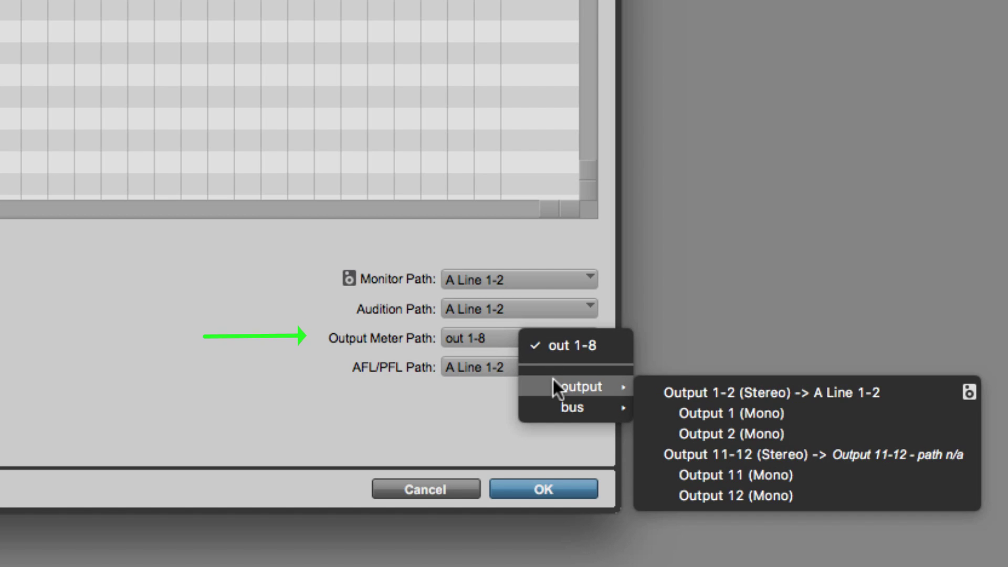
pyautogui.moveTo(559, 407)
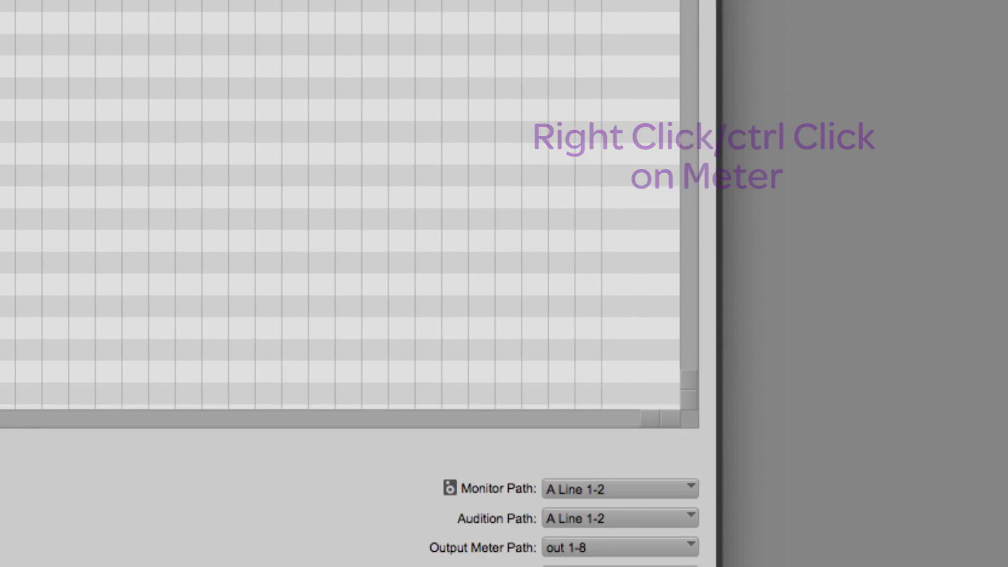
pyautogui.click(483, 368)
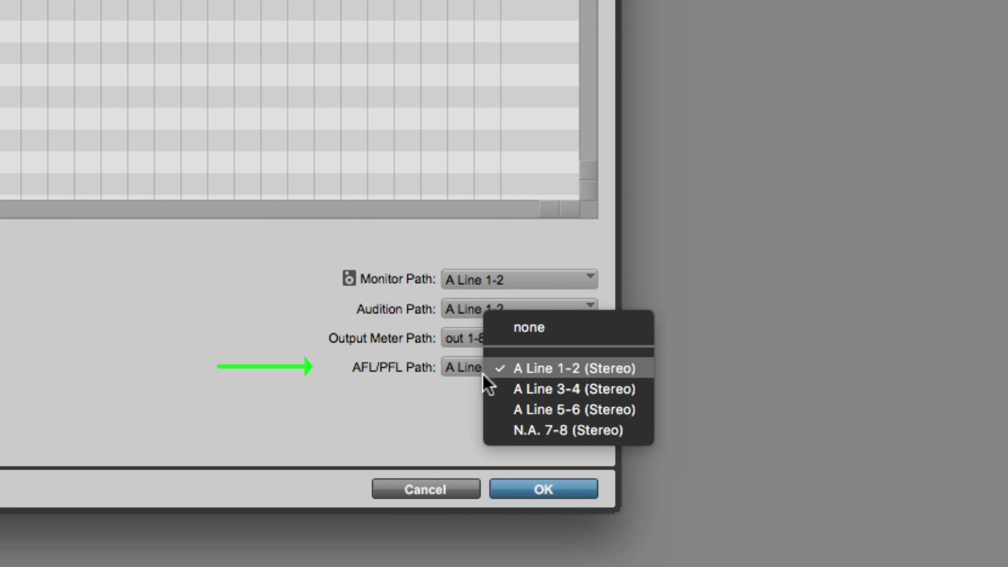
pyautogui.click(485, 410)
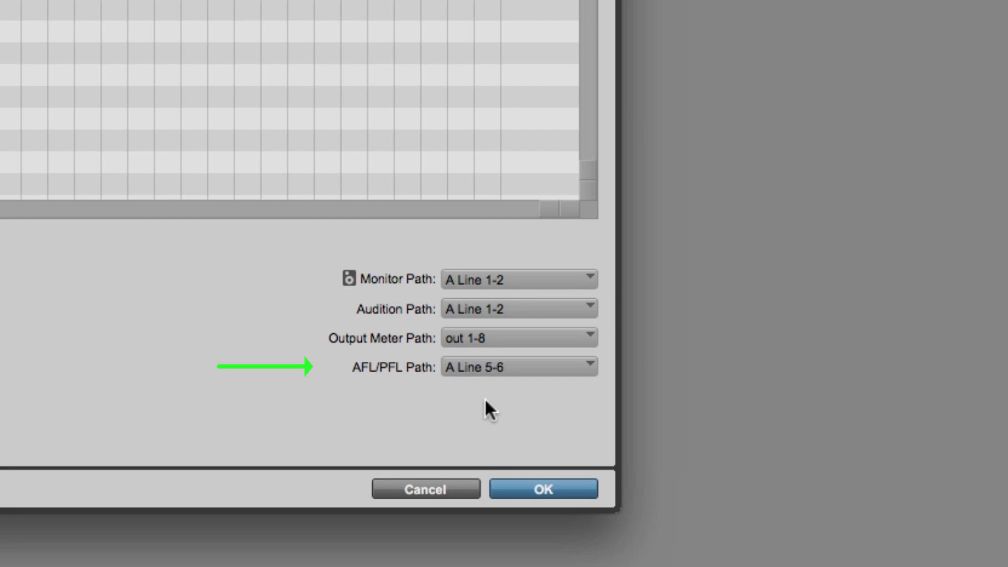
pyautogui.click(584, 368)
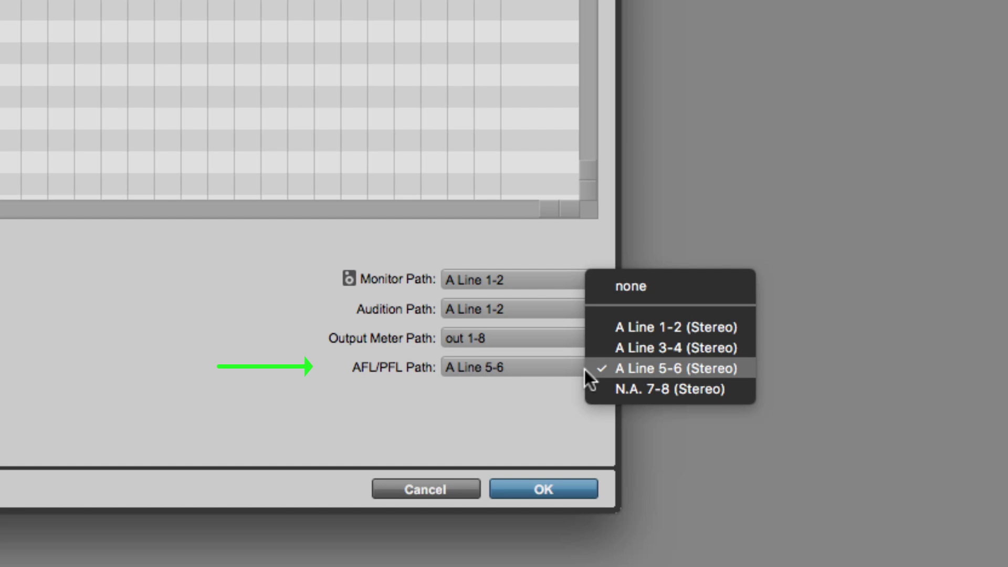
pyautogui.click(426, 391)
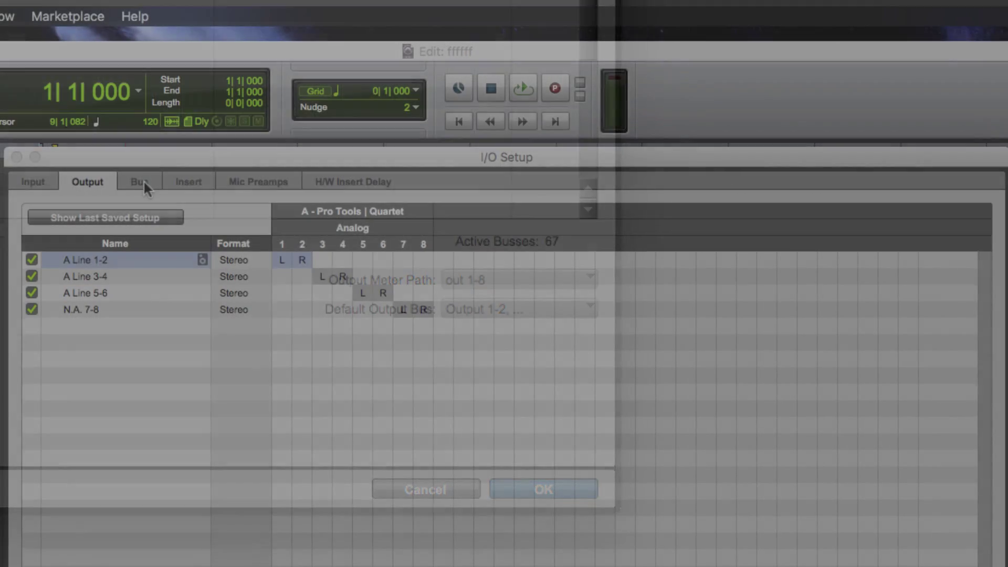
# On the Bus page, map the Output 1-2 bus to A Line 1-2.
pyautogui.click(144, 181)
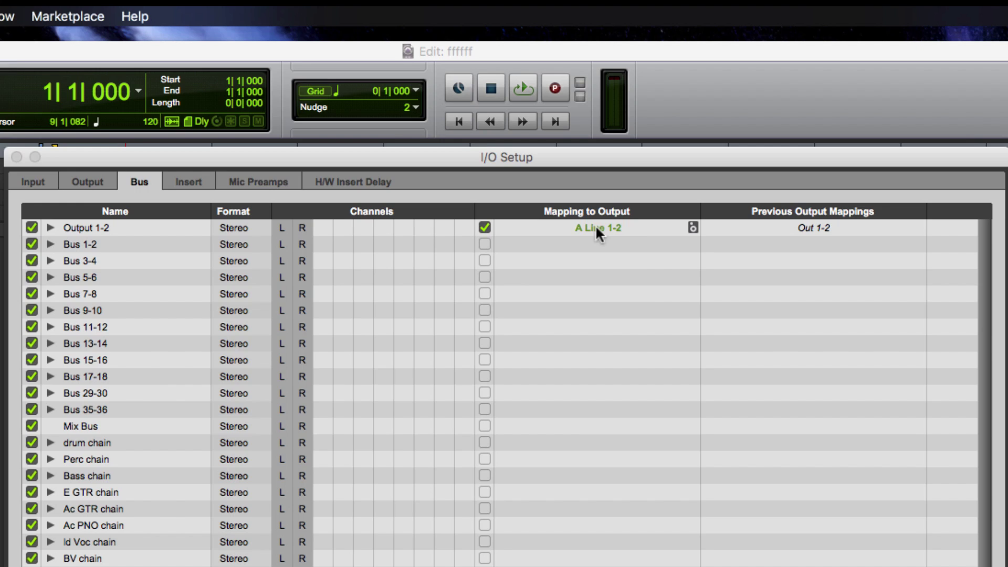
pyautogui.click(597, 227)
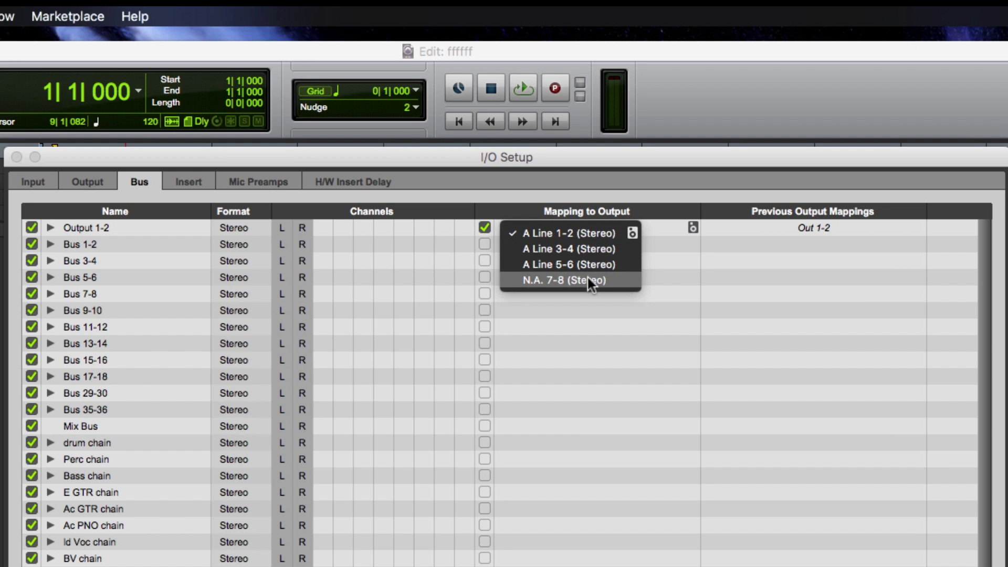
pyautogui.click(584, 236)
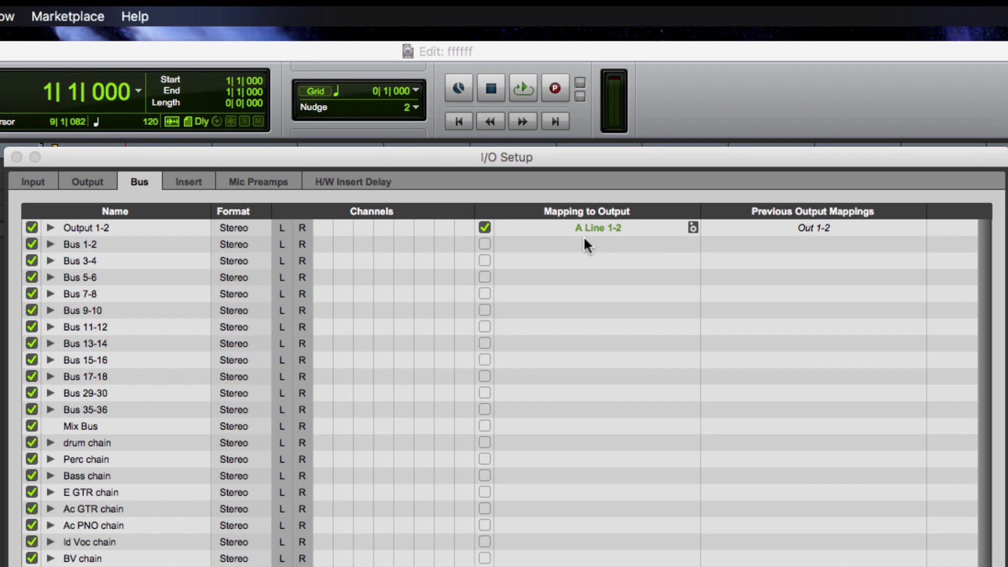
pyautogui.click(595, 229)
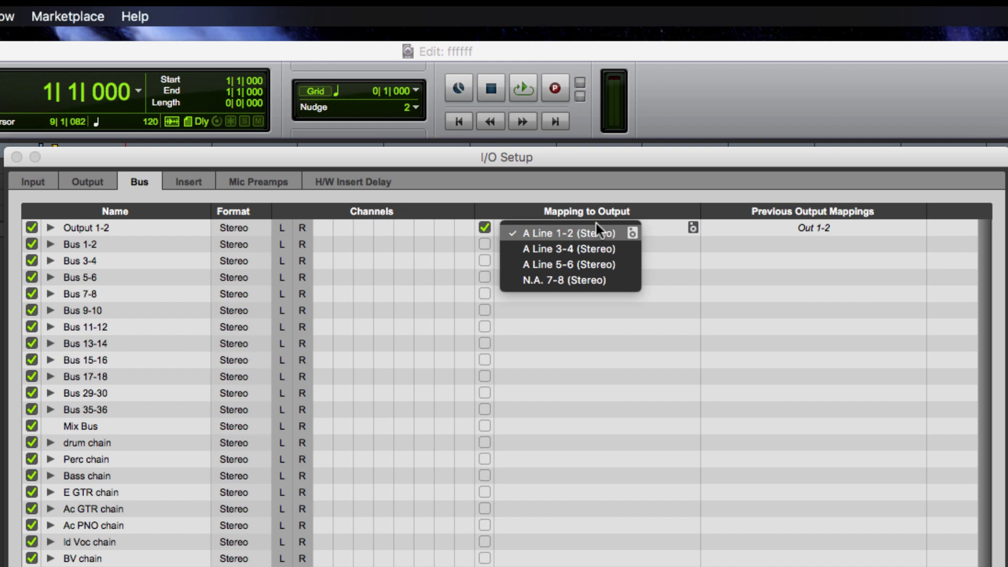
pyautogui.click(596, 223)
# Sort the bus list by Mapping to Output so mapped paths come first.
pyautogui.click(597, 210)
pyautogui.click(596, 209)
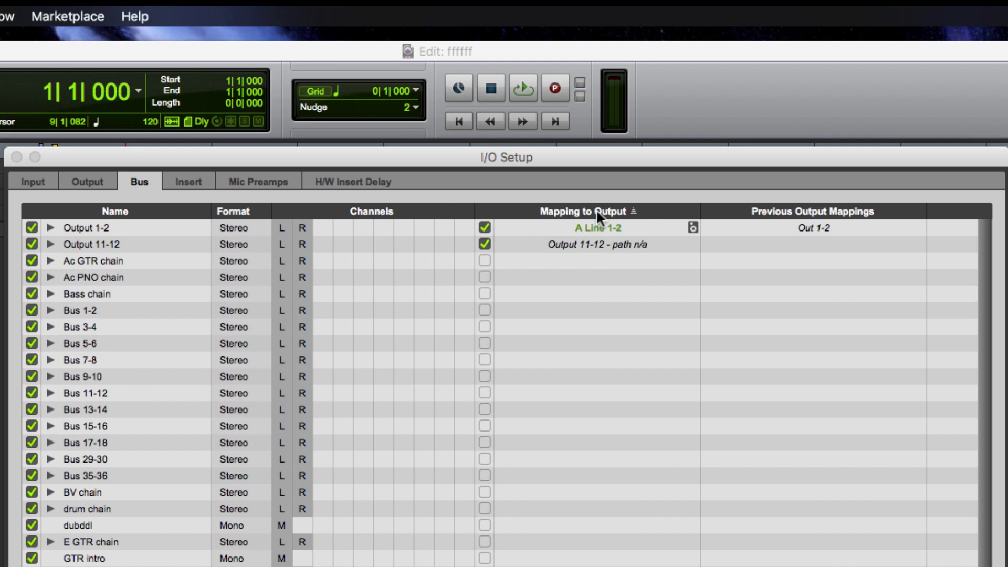
pyautogui.click(597, 209)
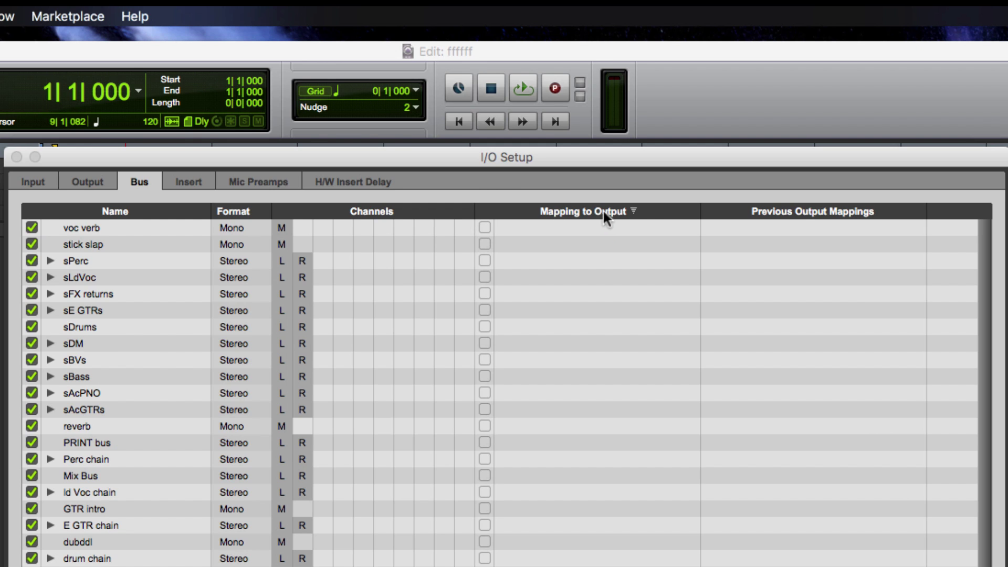
pyautogui.click(599, 209)
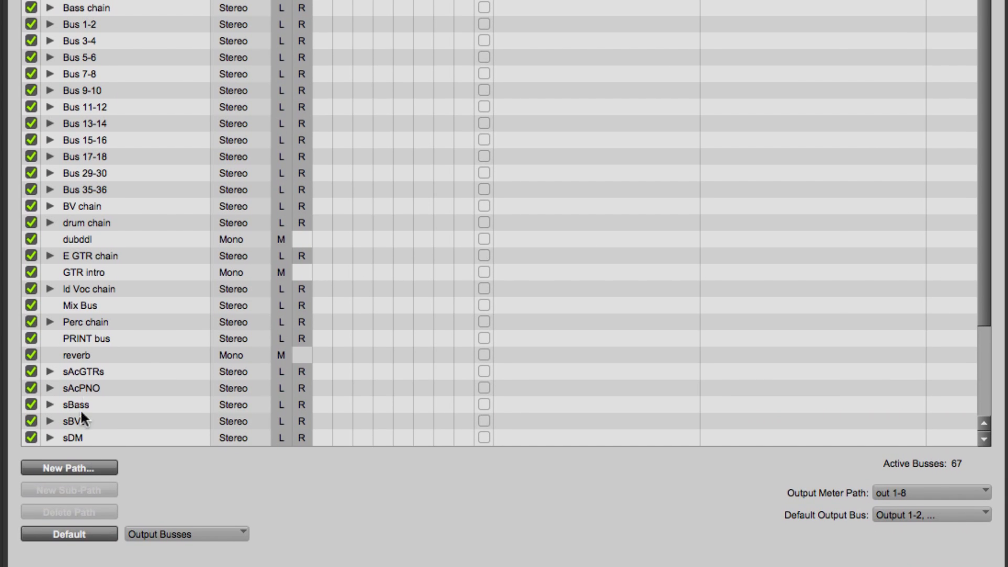
pyautogui.click(88, 376)
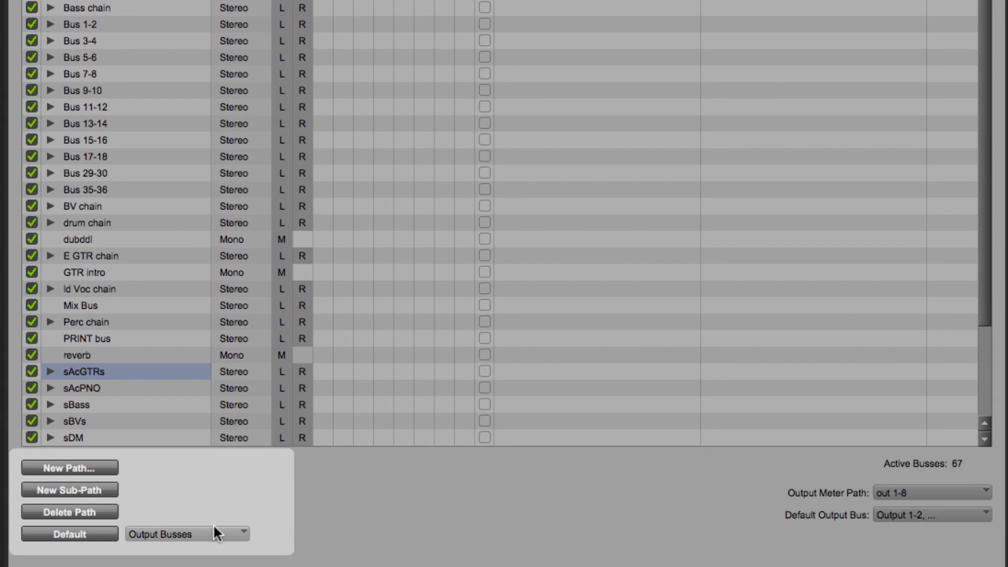
pyautogui.click(210, 532)
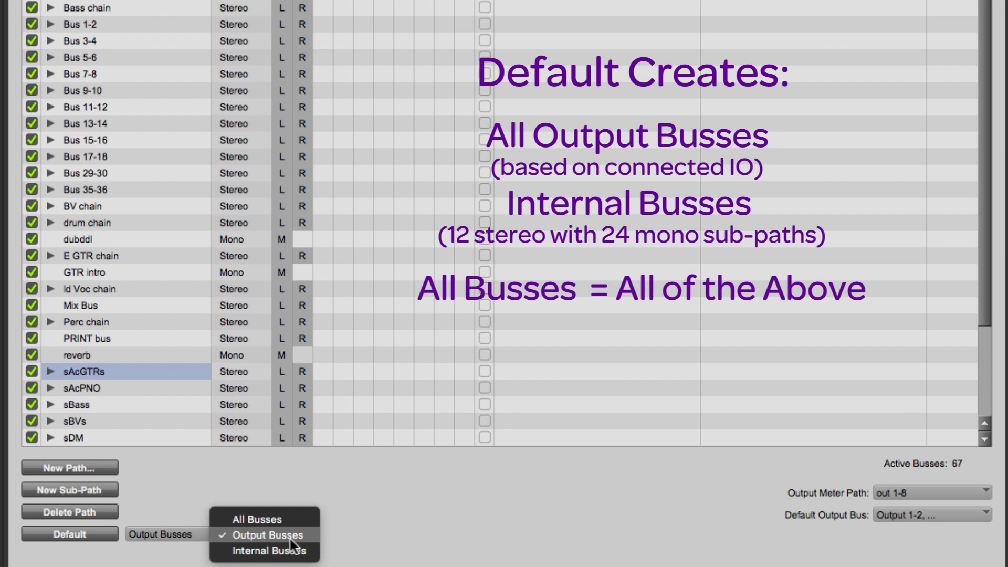
pyautogui.click(395, 522)
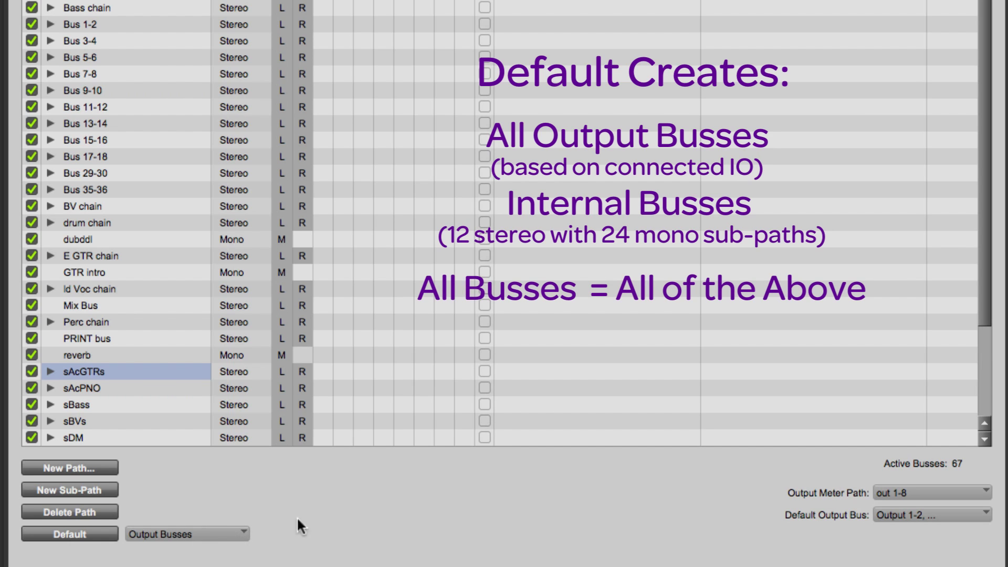
pyautogui.click(182, 534)
pyautogui.click(166, 508)
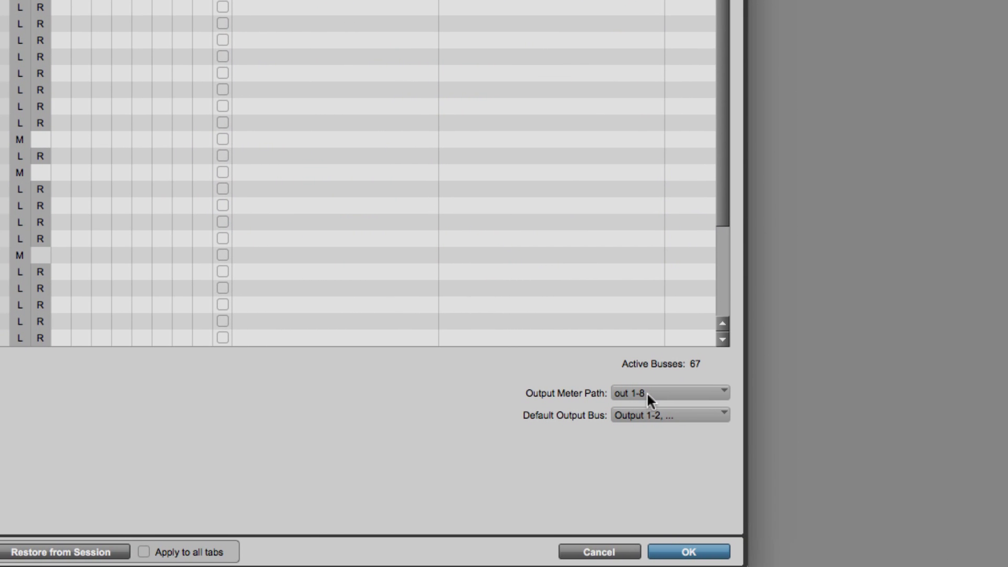
pyautogui.click(844, 468)
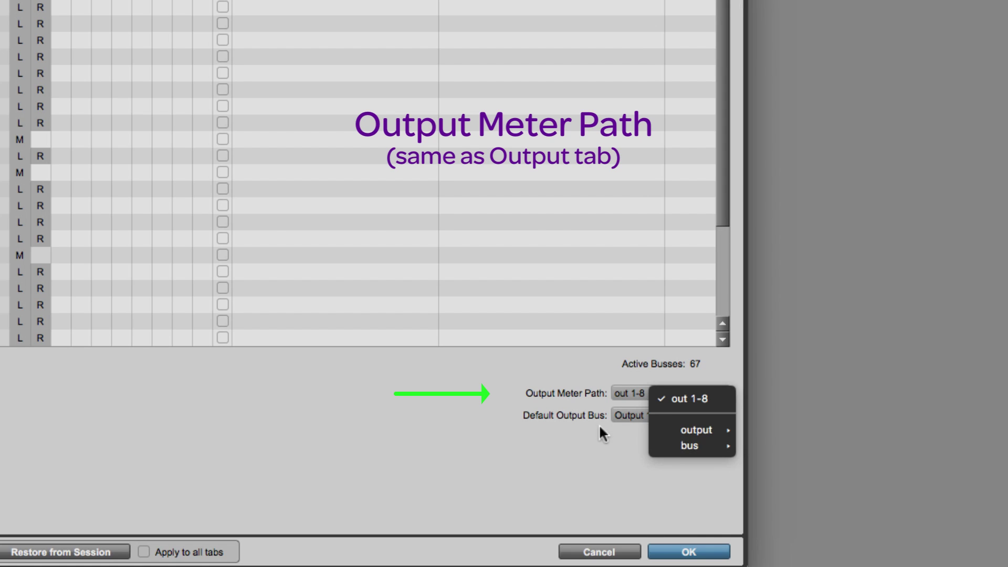
pyautogui.click(543, 427)
pyautogui.click(651, 414)
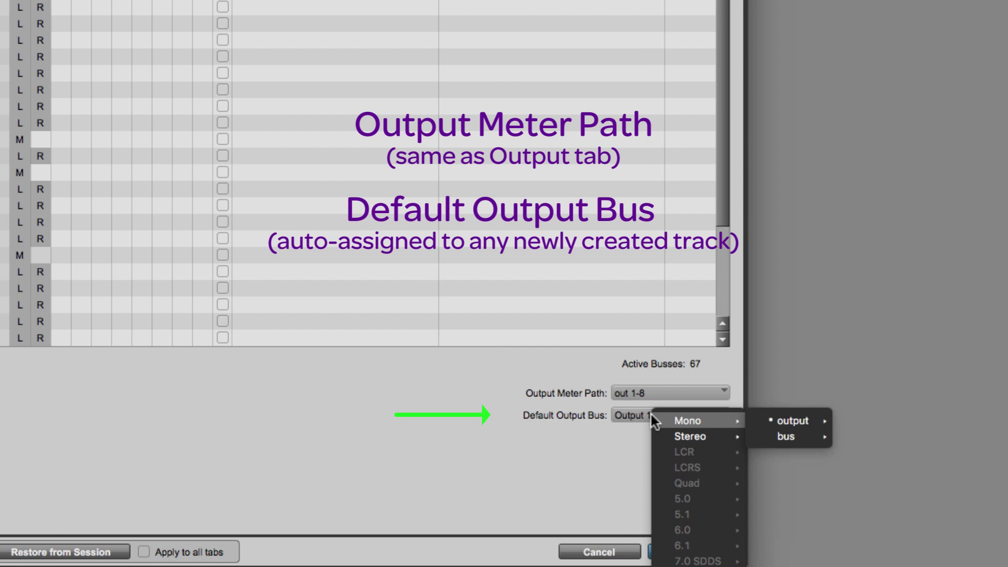
pyautogui.moveTo(782, 418)
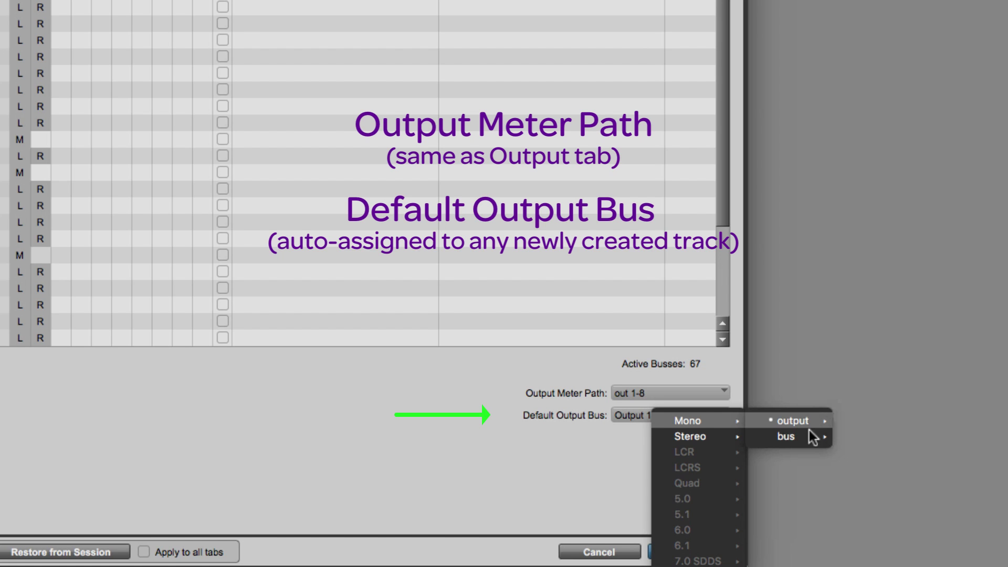
pyautogui.click(582, 455)
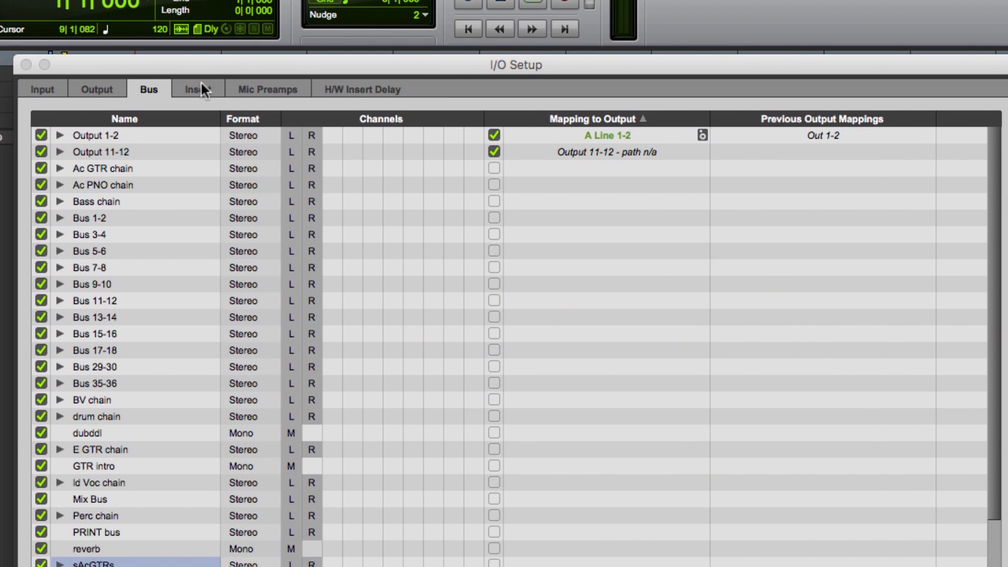
# Check Insert 1-2's mono inserts on the Insert page, then view the Mic Preamps assignments.
pyautogui.click(201, 88)
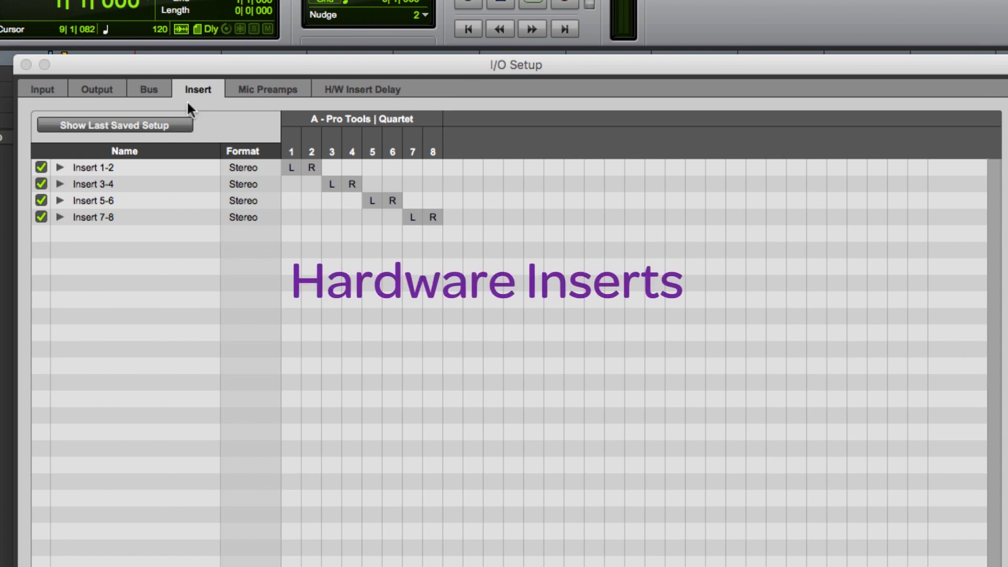
pyautogui.click(60, 167)
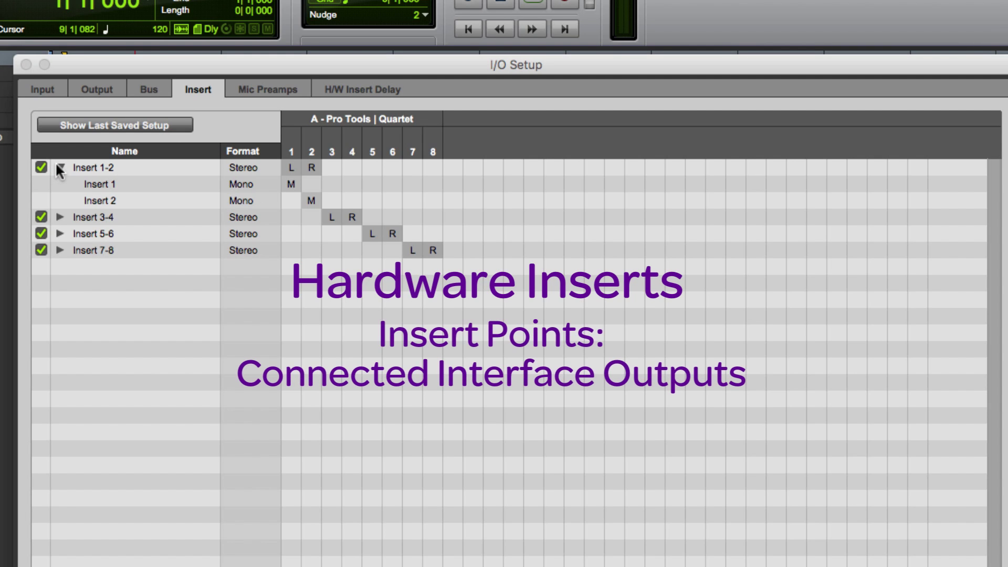
pyautogui.click(59, 167)
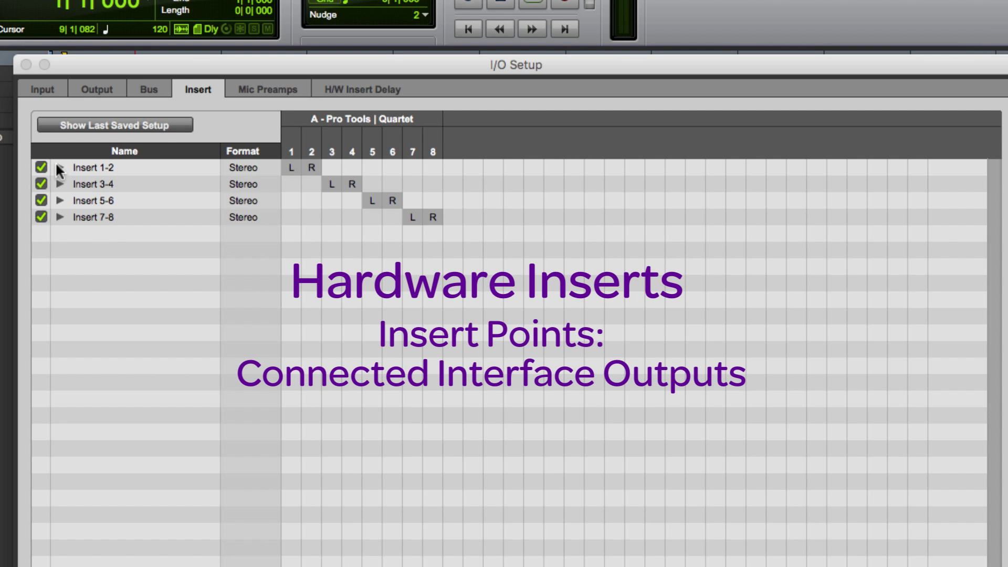
pyautogui.click(264, 88)
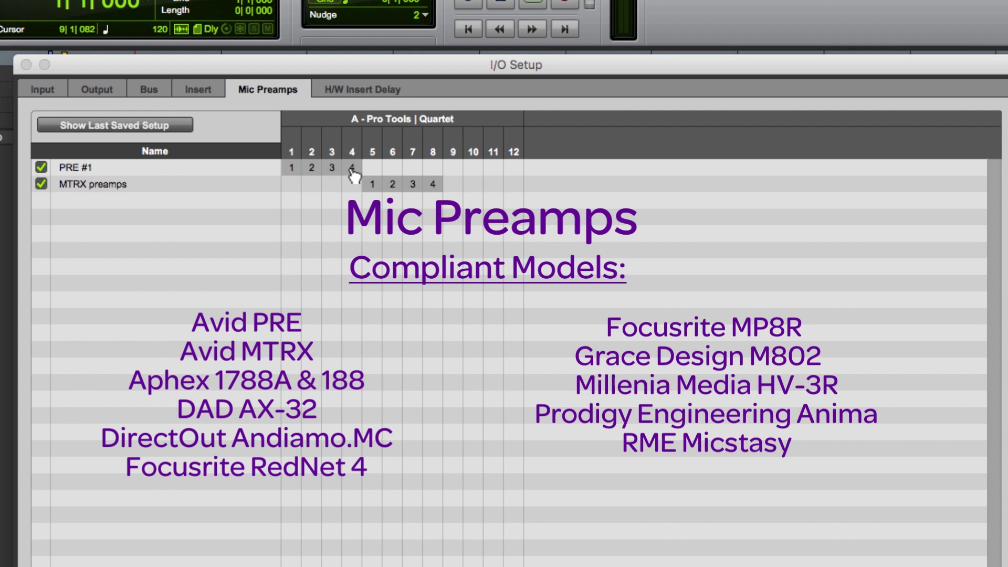
pyautogui.moveTo(354, 175); pyautogui.dragTo(312, 169)
# Enter a 2.54 ms hardware insert delay for Quartet insert 1 on the H/W Insert Delay page.
pyautogui.click(362, 90)
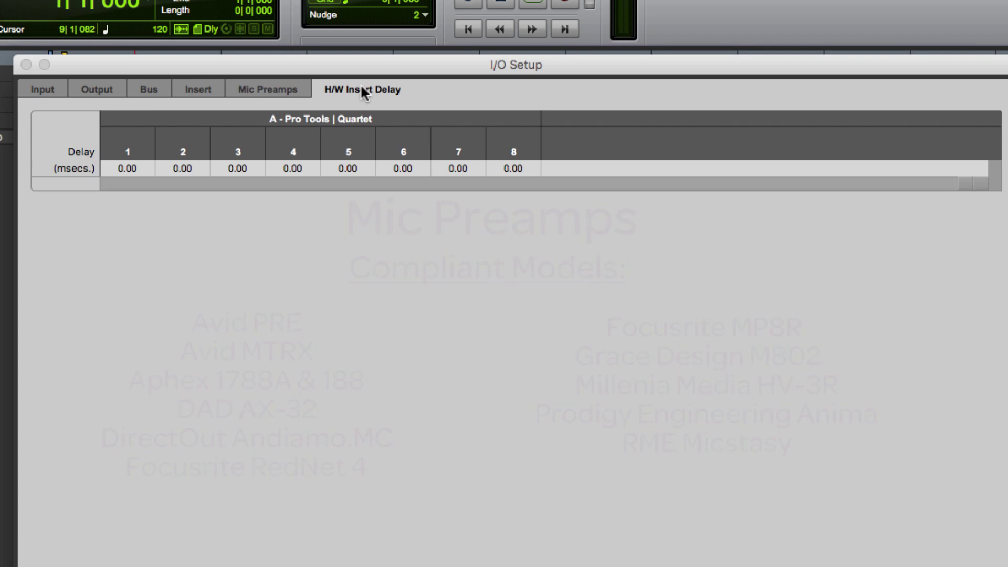
pyautogui.click(127, 169)
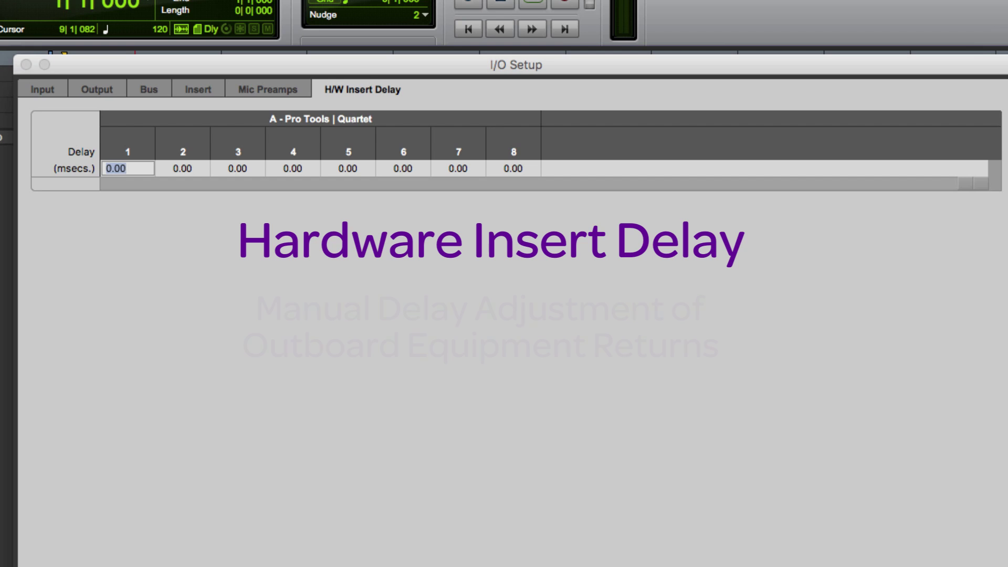
pyautogui.write('2.54')
pyautogui.press('Return')
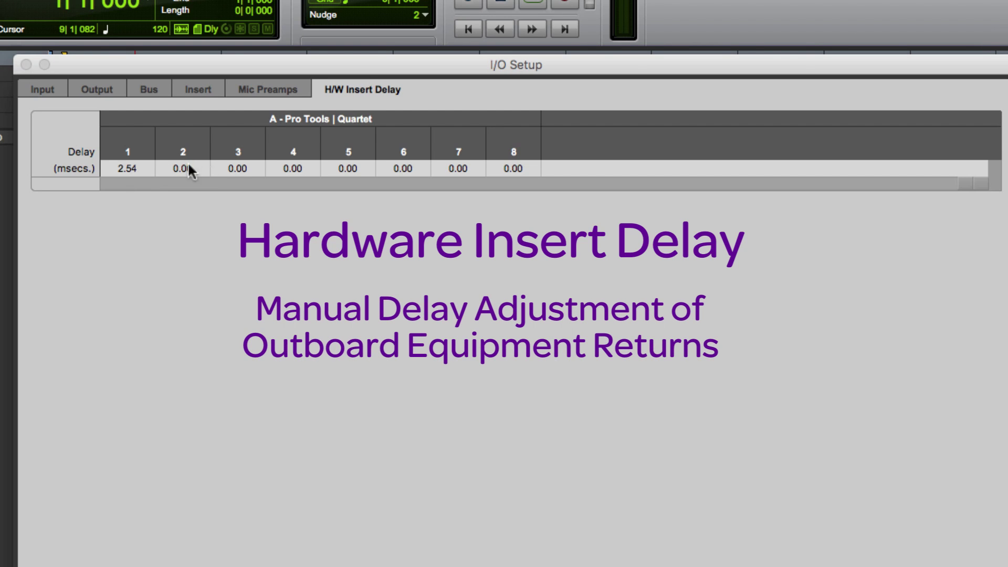
pyautogui.click(134, 173)
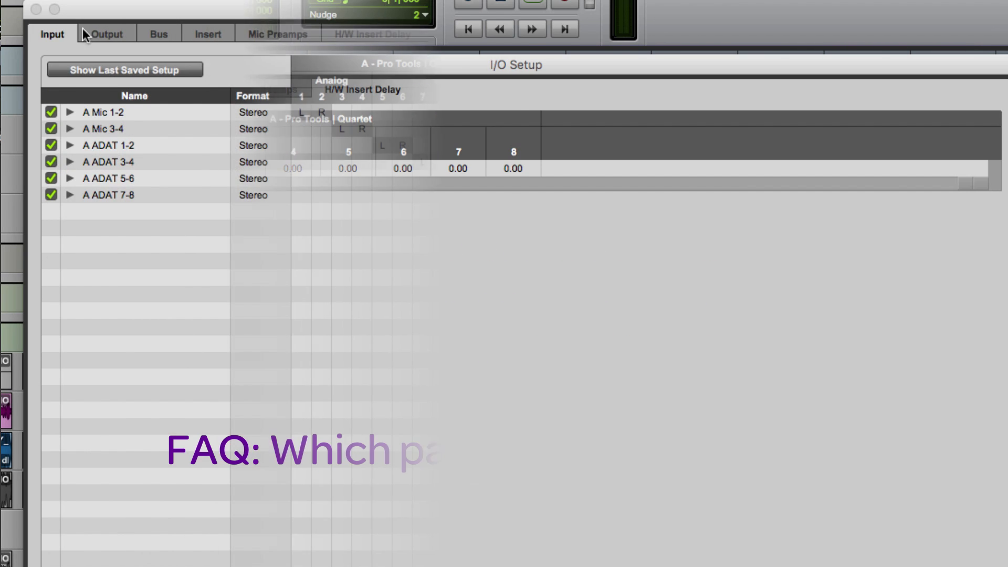
# Select bus paths Bus 11-12 through Bus 55-56 on the Bus tab and delete them.
pyautogui.click(99, 30)
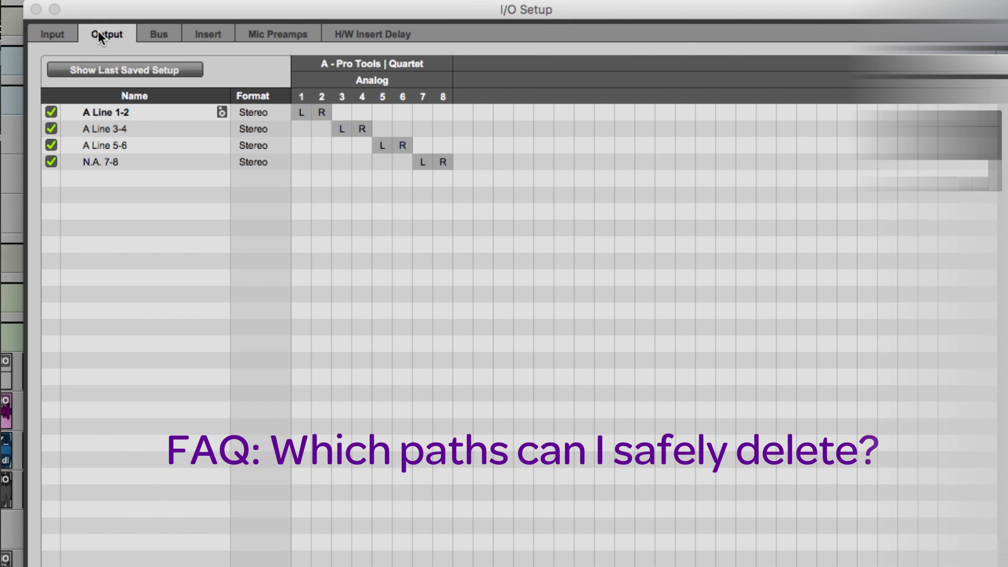
pyautogui.click(157, 34)
pyautogui.click(130, 179)
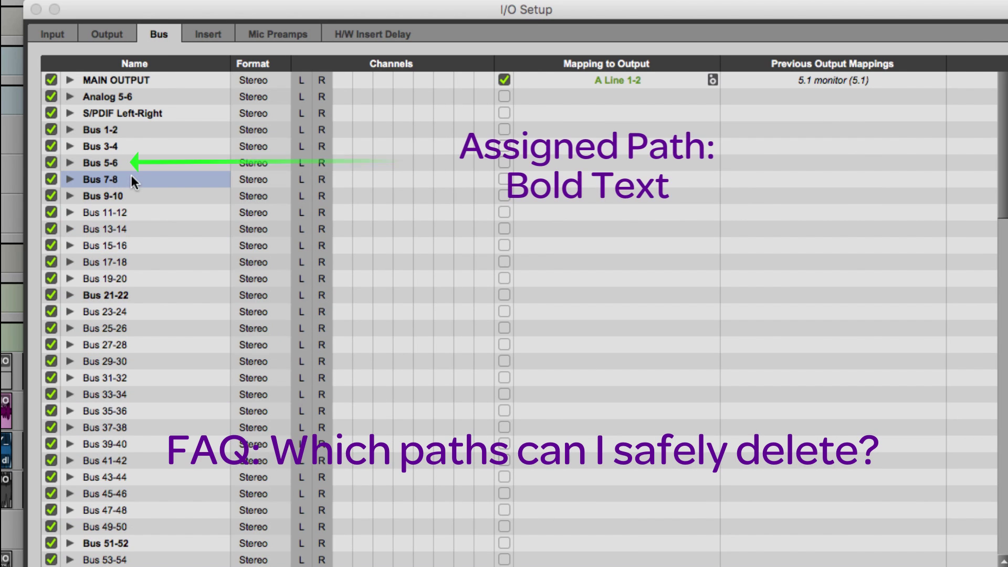
pyautogui.click(127, 211)
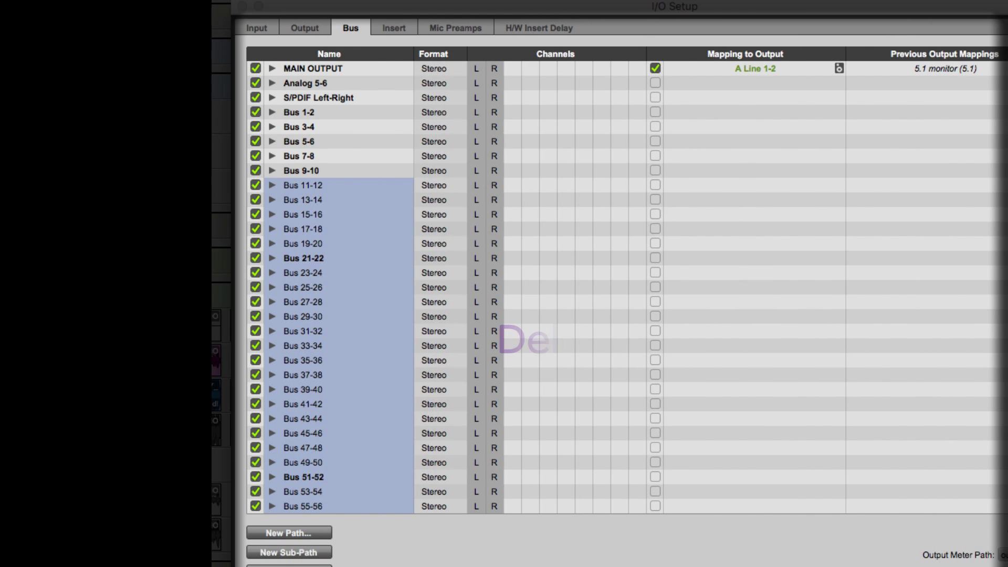
pyautogui.press('Delete')
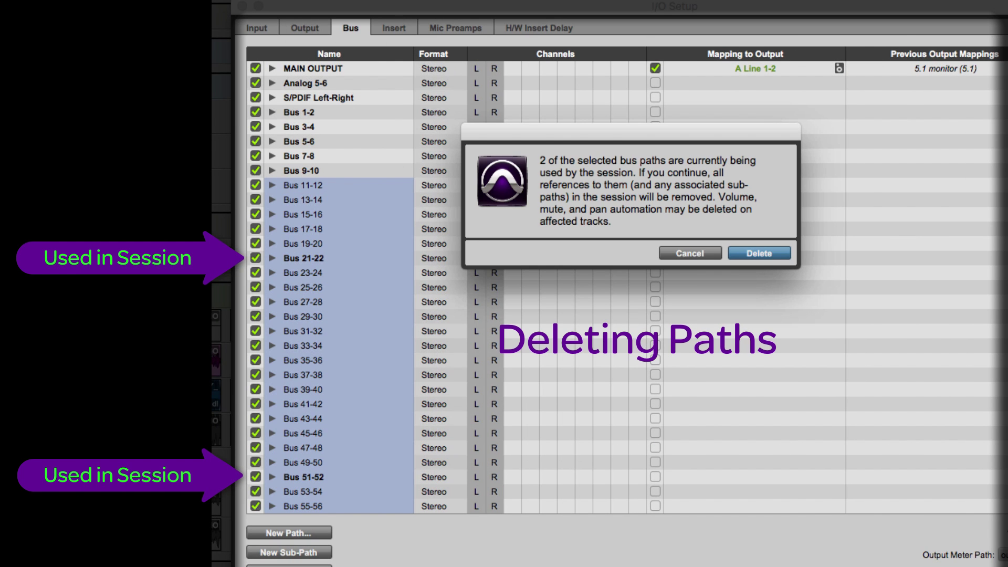